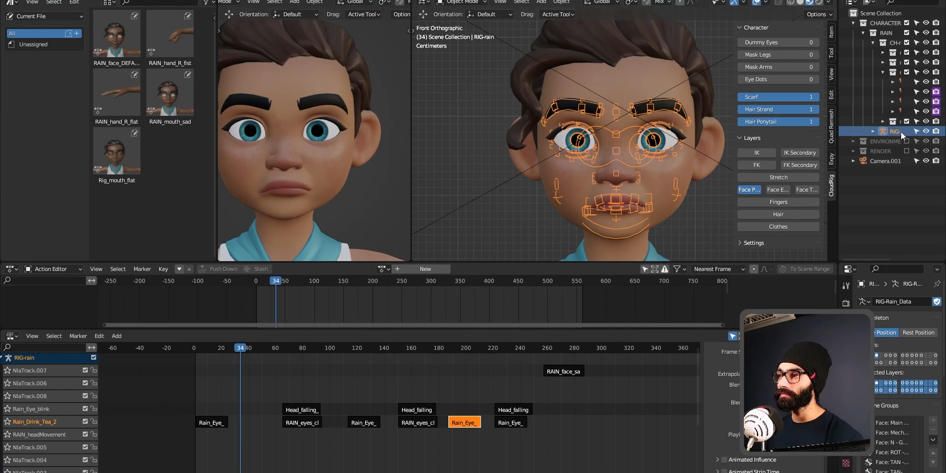
Step: Hide the face rig and play the animation through as a playback check
{"action": "left_click", "coordinate": [926, 131]}
{"action": "key", "text": "space"}
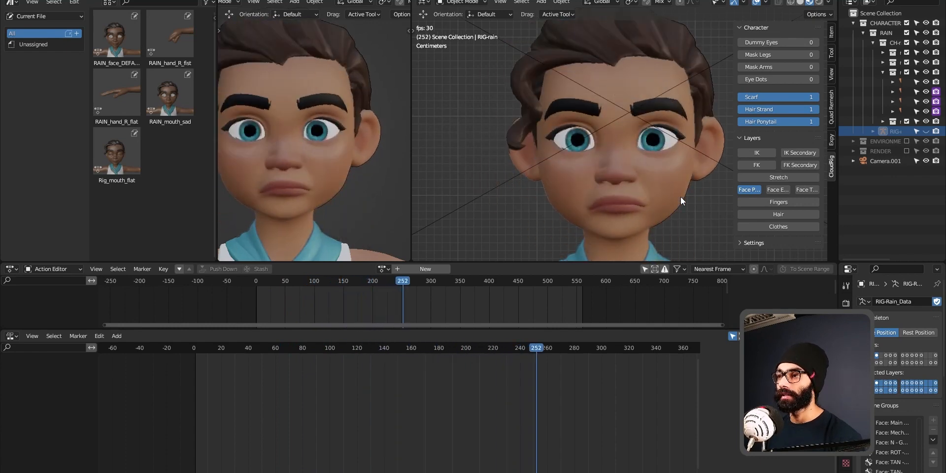
{"action": "key", "text": "space"}
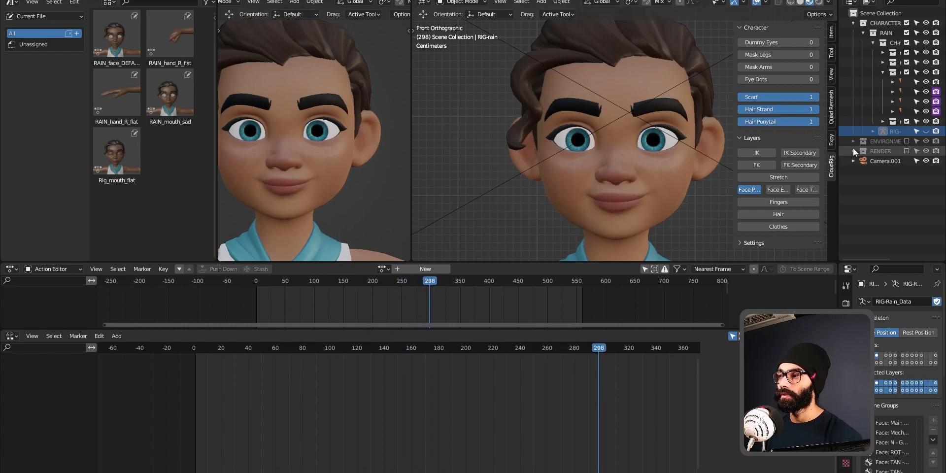
Step: Unhide and select the RAIN face rig, then bring up its list of available actions
{"action": "left_click", "coordinate": [926, 132]}
{"action": "left_click", "coordinate": [634, 194]}
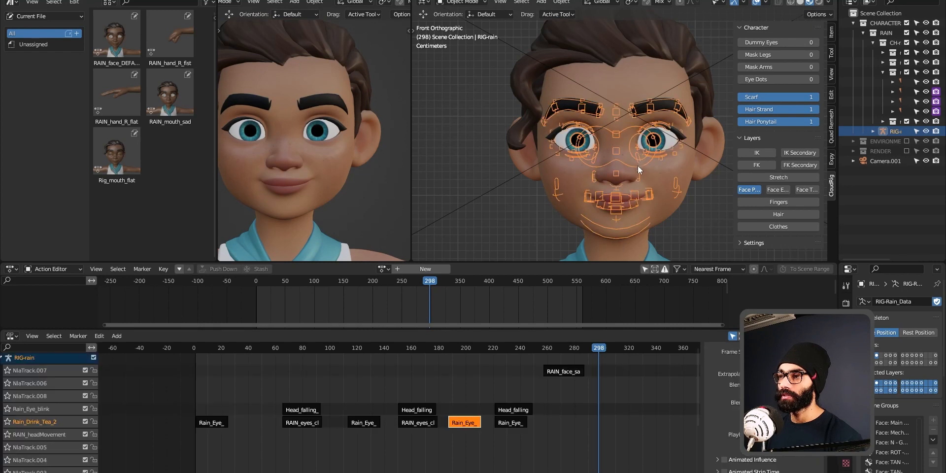
{"action": "left_click", "coordinate": [383, 270]}
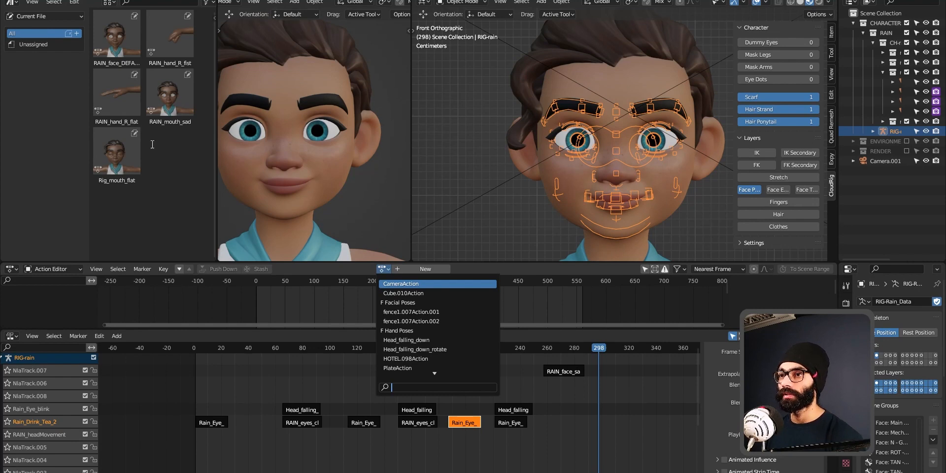
Step: Search for 'facial' and assign the Facial Poses action to the rig
{"action": "key", "text": "Escape"}
{"action": "left_click", "coordinate": [384, 272]}
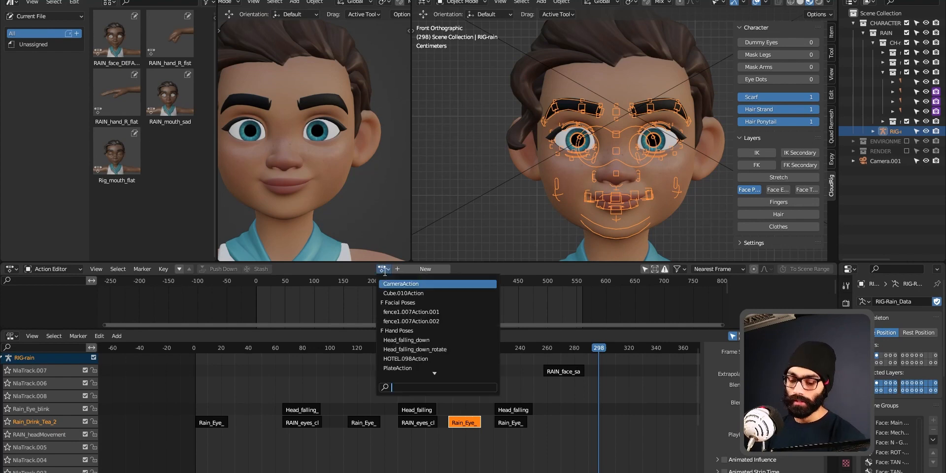
{"action": "type", "text": "facial"}
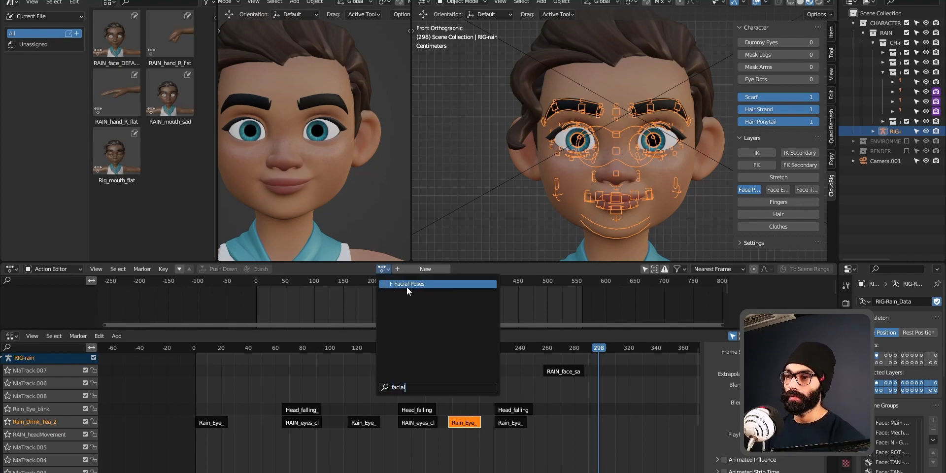
{"action": "left_click", "coordinate": [407, 285]}
Step: Enlarge the Action Editor, frame the Facial Poses keyframes and return to frame 1
{"action": "left_click_drag", "start_coordinate": [461, 328], "coordinate": [454, 363]}
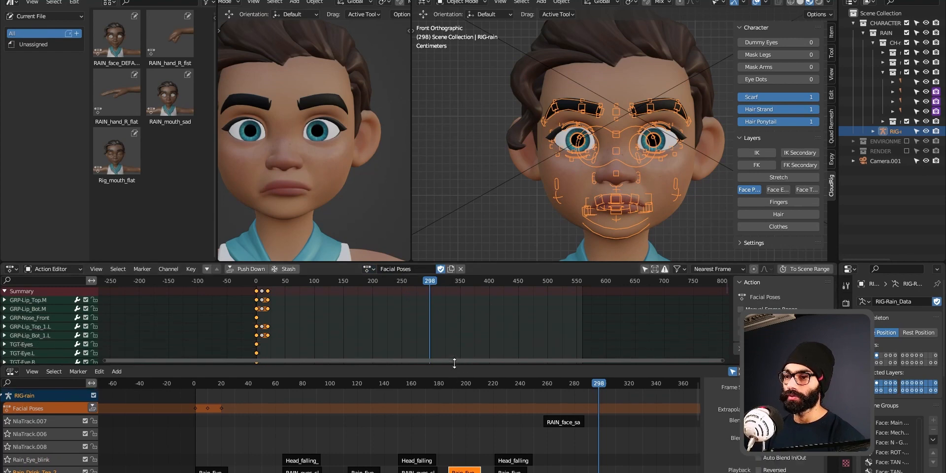
{"action": "left_click", "coordinate": [307, 321]}
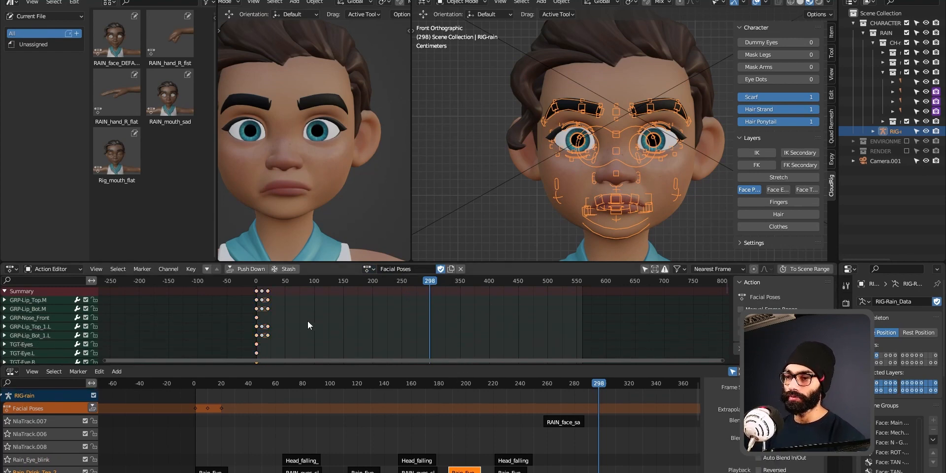
{"action": "key", "text": "shift+Left"}
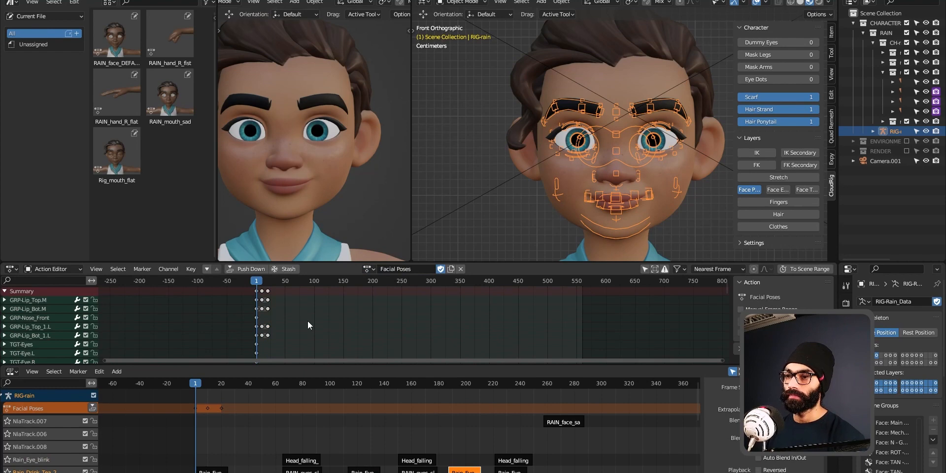
{"action": "key", "text": "shift+Right"}
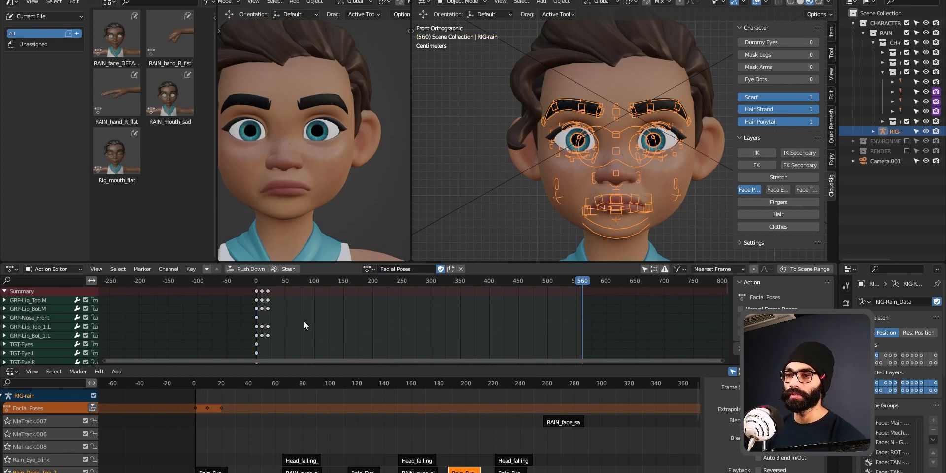
{"action": "middle_click_drag", "start_coordinate": [304, 321], "coordinate": [355, 321], "text": "ctrl"}
{"action": "middle_click_drag", "start_coordinate": [212, 320], "coordinate": [290, 317]}
{"action": "left_click", "coordinate": [242, 281]}
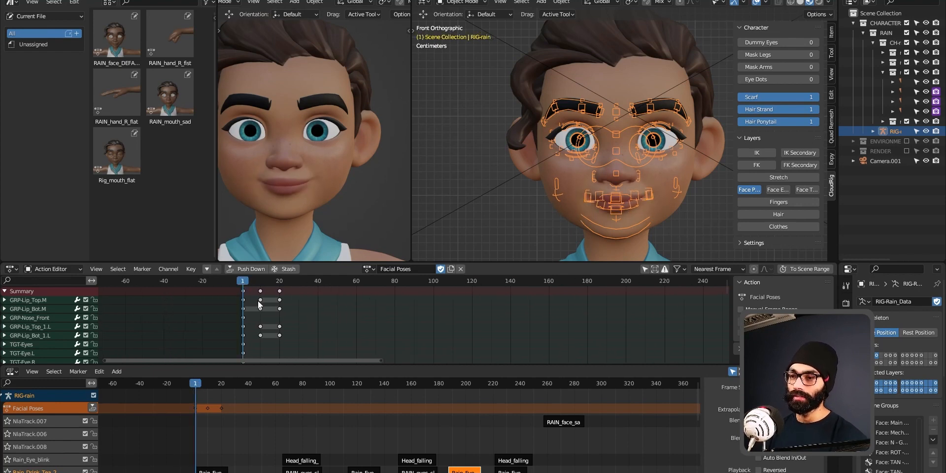
Step: Step through the poses at frames 1, 11 and 21, then advance to frame 31
{"action": "key", "text": "Up"}
{"action": "key", "text": "Down"}
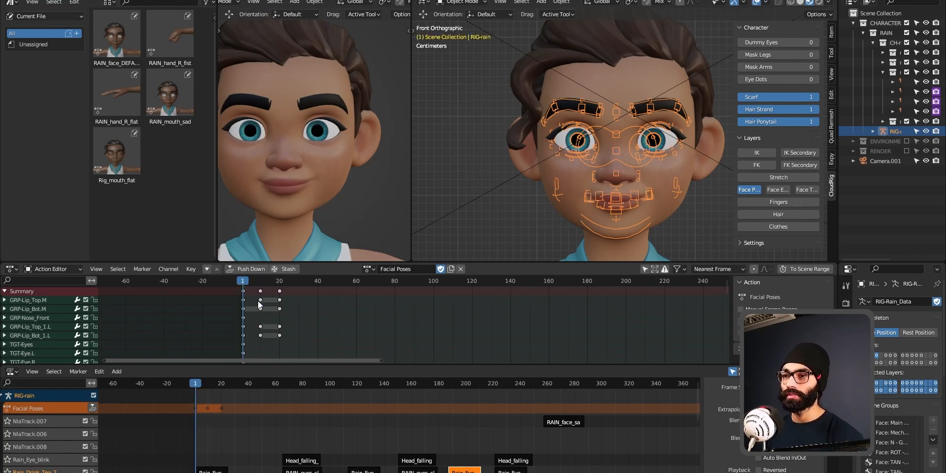
{"action": "middle_click_drag", "start_coordinate": [290, 184], "coordinate": [312, 183]}
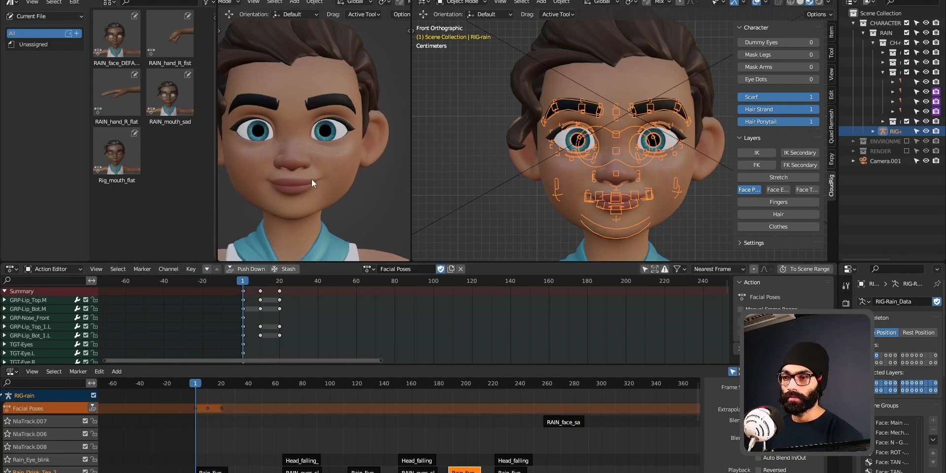
{"action": "key", "text": "Up"}
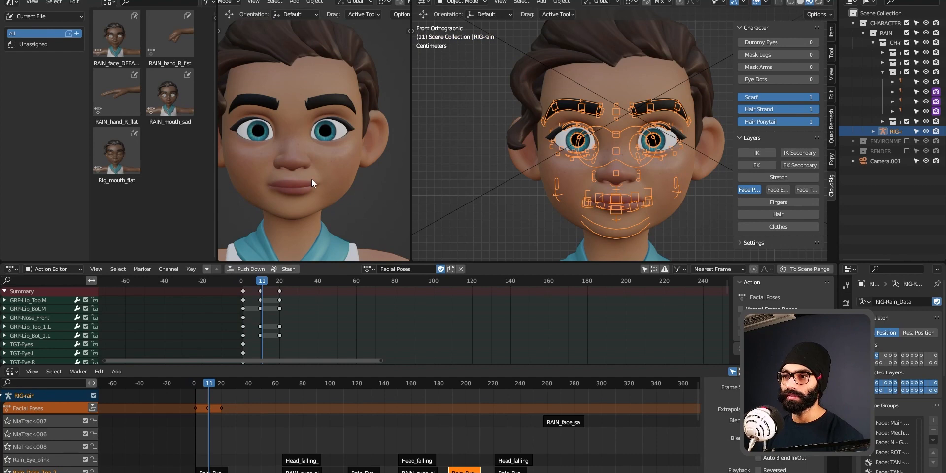
{"action": "key", "text": "shift+Up"}
{"action": "key", "text": "shift+Down"}
{"action": "key", "text": "shift+Up"}
{"action": "key", "text": "shift+Down"}
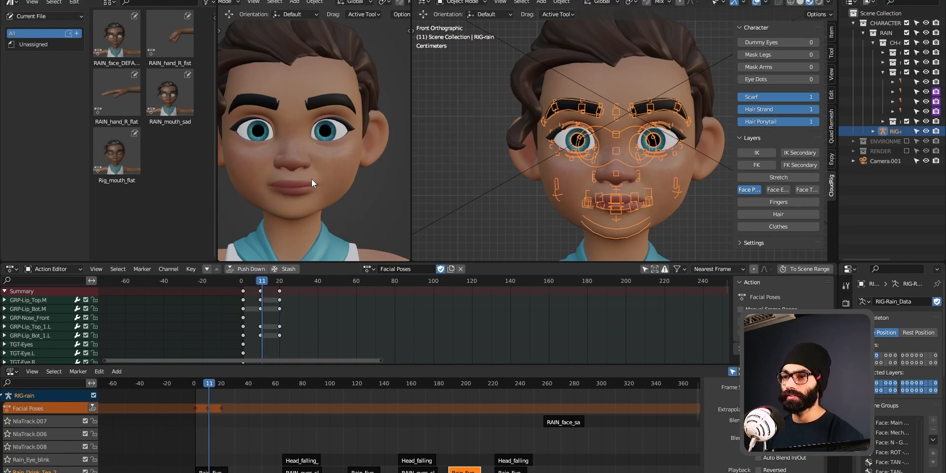
{"action": "key", "text": "shift+Up"}
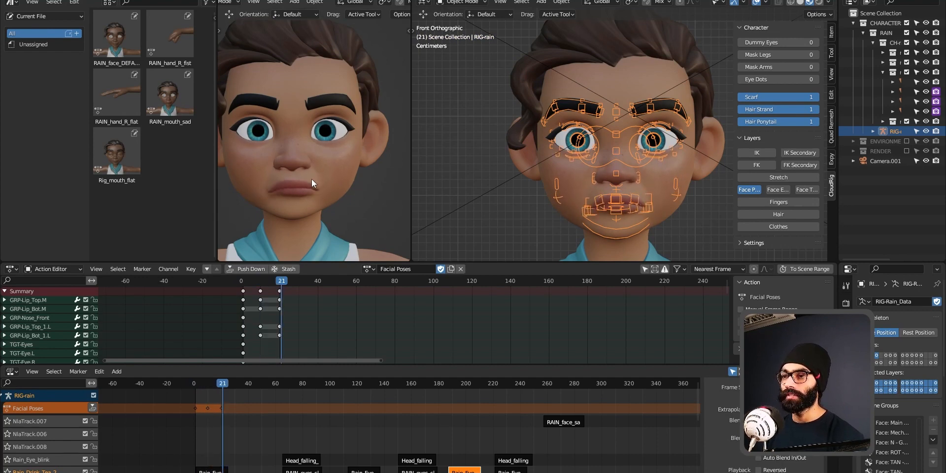
{"action": "key", "text": "Up"}
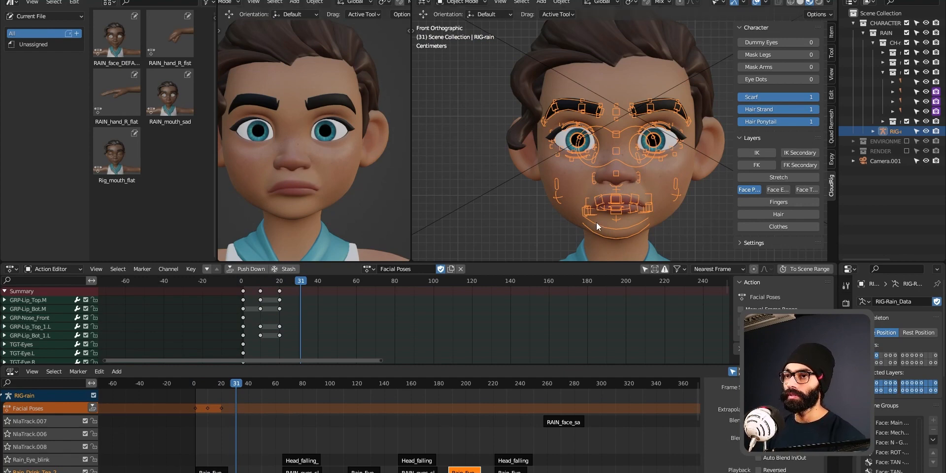
Step: In Pose Mode, lower the jaw control to open the mouth
{"action": "key", "text": "ctrl+Tab"}
{"action": "middle_click_drag", "start_coordinate": [636, 189], "coordinate": [611, 181]}
{"action": "key", "text": "KP_1"}
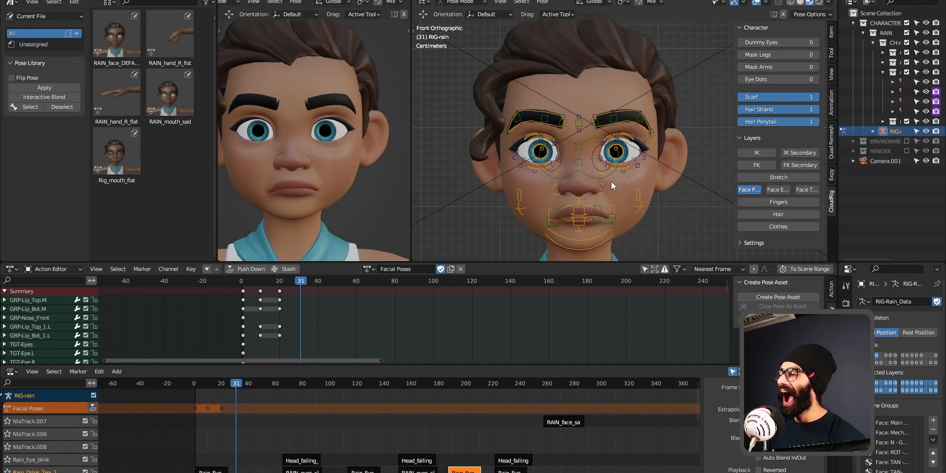
{"action": "left_click", "coordinate": [610, 235]}
{"action": "left_click_drag", "start_coordinate": [581, 157], "coordinate": [581, 176]}
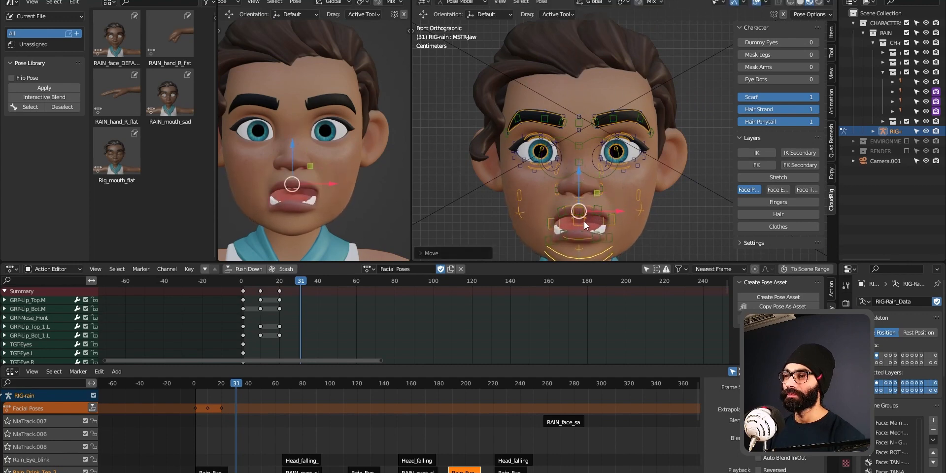
Step: Raise both lower eyelid controls together
{"action": "middle_click_drag", "start_coordinate": [649, 176], "coordinate": [617, 174]}
{"action": "scroll", "coordinate": [577, 207], "scroll_direction": "up", "scroll_amount": 3}
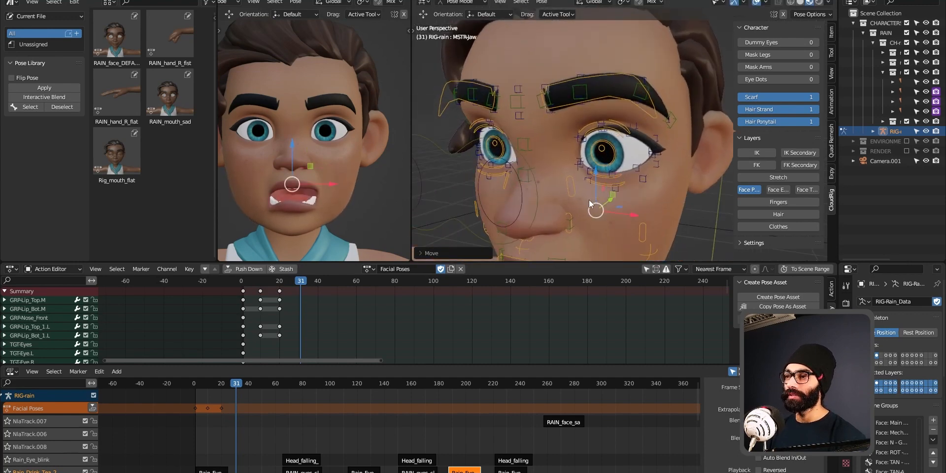
{"action": "left_click", "coordinate": [617, 177]}
{"action": "left_click_drag", "start_coordinate": [604, 141], "coordinate": [606, 121]}
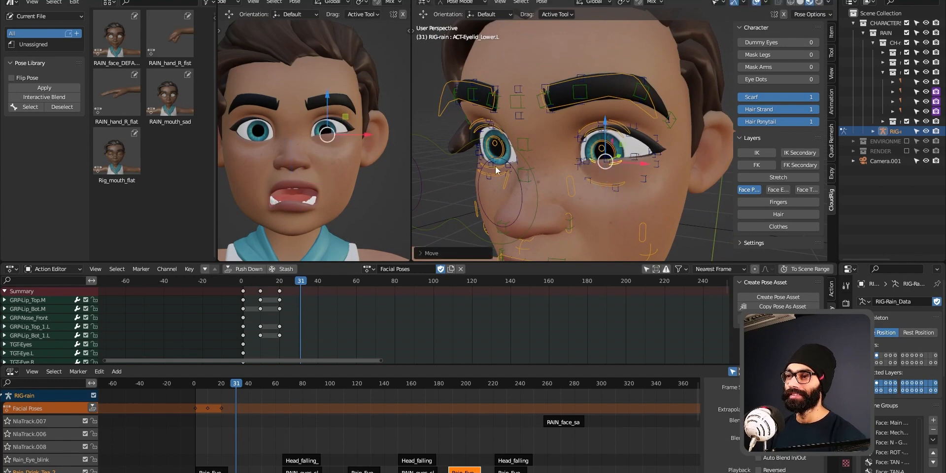
{"action": "key", "text": "ctrl+z"}
{"action": "middle_click_drag", "start_coordinate": [502, 184], "coordinate": [502, 173]}
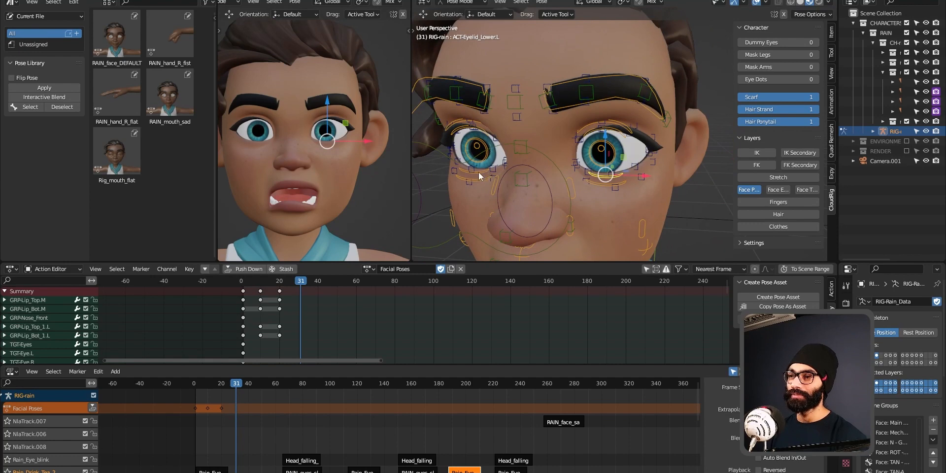
{"action": "left_click", "coordinate": [478, 173], "text": "shift"}
{"action": "left_click_drag", "start_coordinate": [541, 123], "coordinate": [539, 116]}
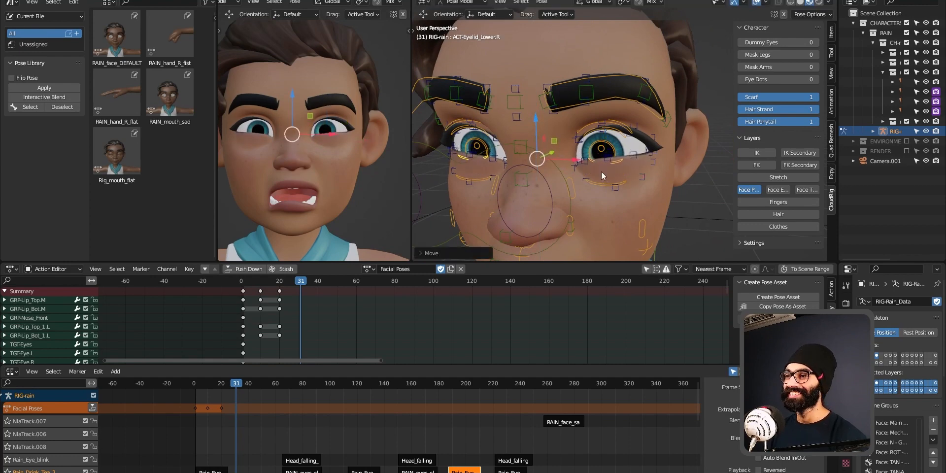
Step: Try moving the left lower eye ring control, undoing each attempt
{"action": "left_click", "coordinate": [624, 183]}
{"action": "middle_click_drag", "start_coordinate": [644, 209], "coordinate": [614, 152]}
{"action": "mouse_move", "coordinate": [605, 143]}
{"action": "left_mouse_down"}
{"action": "mouse_move", "coordinate": [606, 117]}
{"action": "mouse_move", "coordinate": [605, 133]}
{"action": "left_mouse_up"}
{"action": "key", "text": "ctrl+z"}
{"action": "mouse_move", "coordinate": [647, 186]}
{"action": "left_mouse_down"}
{"action": "mouse_move", "coordinate": [689, 186]}
{"action": "mouse_move", "coordinate": [641, 190]}
{"action": "left_mouse_up"}
{"action": "key", "text": "ctrl+z"}
{"action": "middle_click_drag", "start_coordinate": [635, 201], "coordinate": [498, 191]}
Step: Raise both outer cheek controls and pull the jaw further down
{"action": "left_click", "coordinate": [631, 171]}
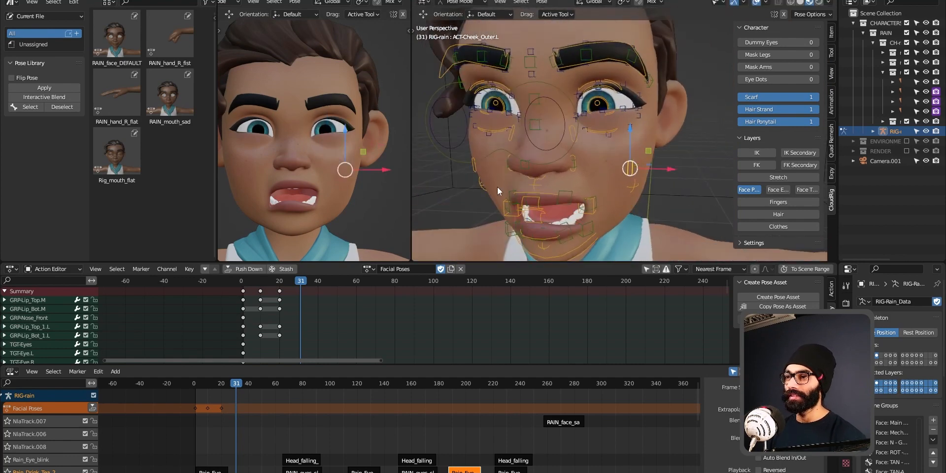
{"action": "left_click", "coordinate": [473, 167], "text": "shift"}
{"action": "key", "text": "KP_1"}
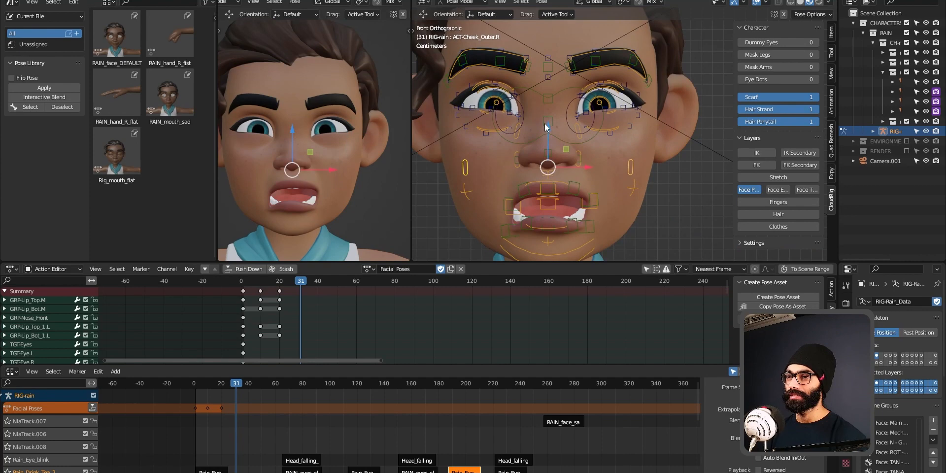
{"action": "left_click_drag", "start_coordinate": [545, 123], "coordinate": [537, 66]}
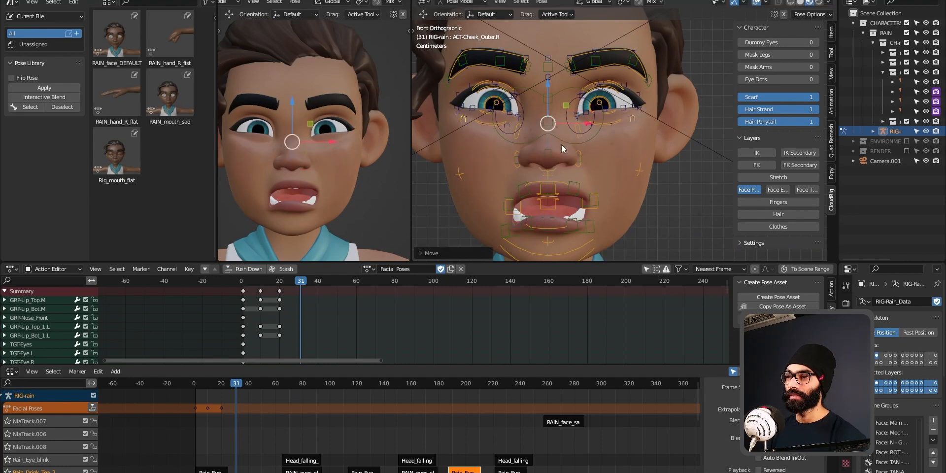
{"action": "left_click", "coordinate": [560, 254]}
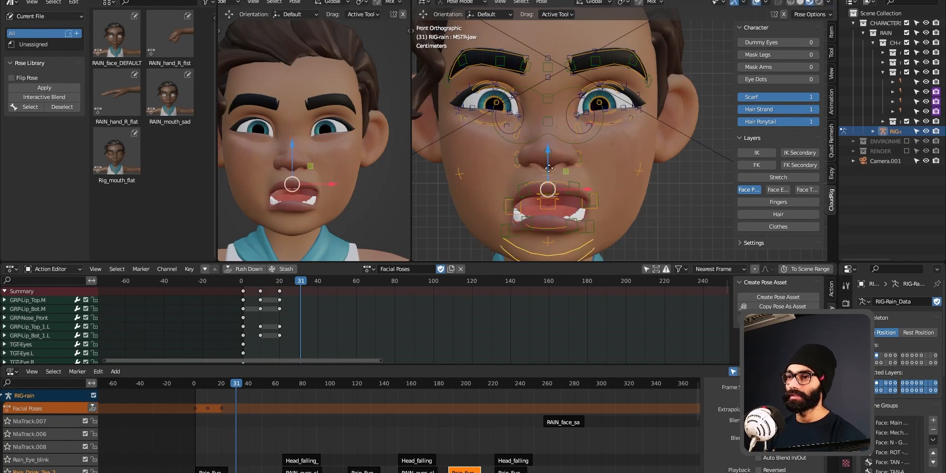
{"action": "left_click_drag", "start_coordinate": [548, 159], "coordinate": [547, 165]}
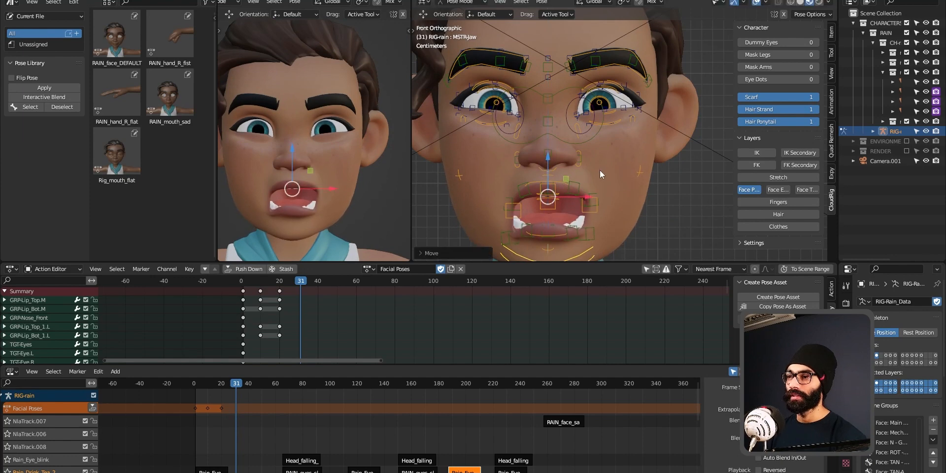
{"action": "scroll", "coordinate": [600, 164], "scroll_direction": "down", "scroll_amount": 5}
Step: Box-select all face controls and key the open-mouth pose at frame 31
{"action": "key", "text": "b"}
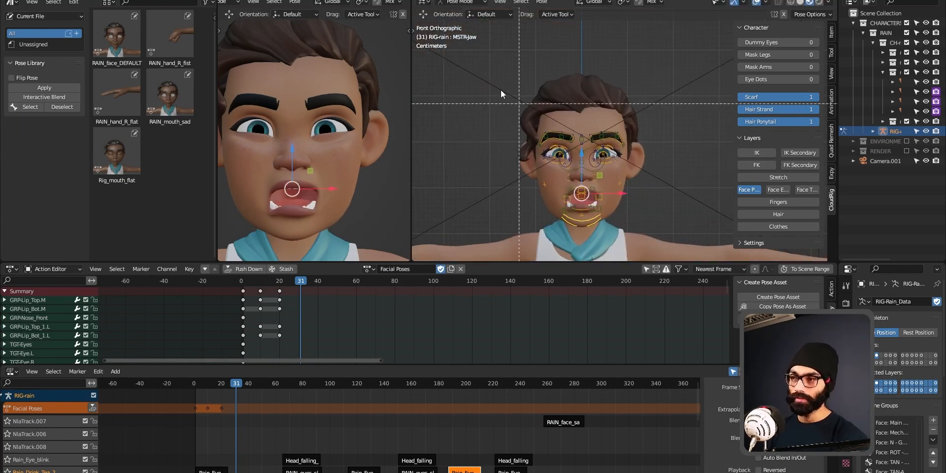
{"action": "left_click_drag", "start_coordinate": [471, 58], "coordinate": [661, 232]}
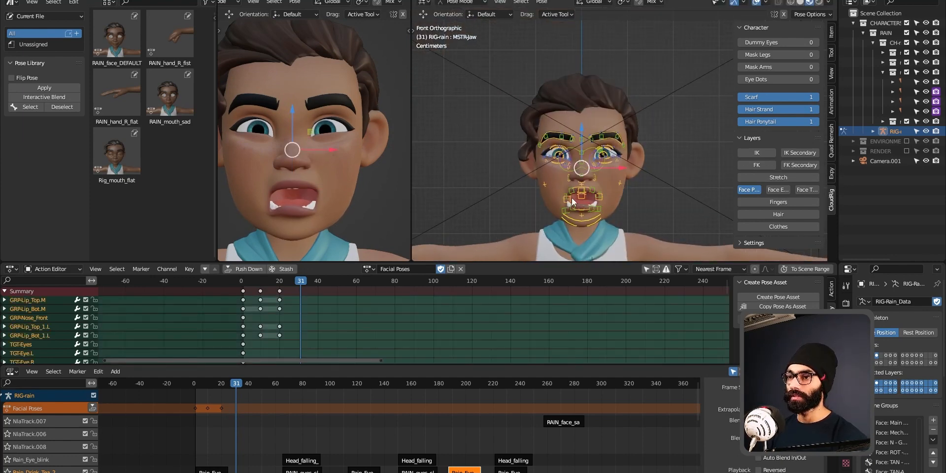
{"action": "key", "text": "i"}
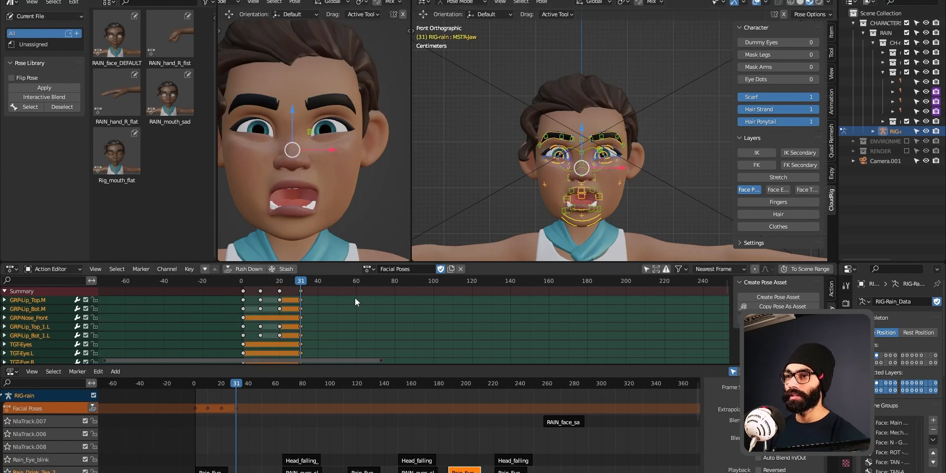
Step: Delete the frame 31 keys and return to the pout keyed at frame 20
{"action": "key", "text": "shift+Left"}
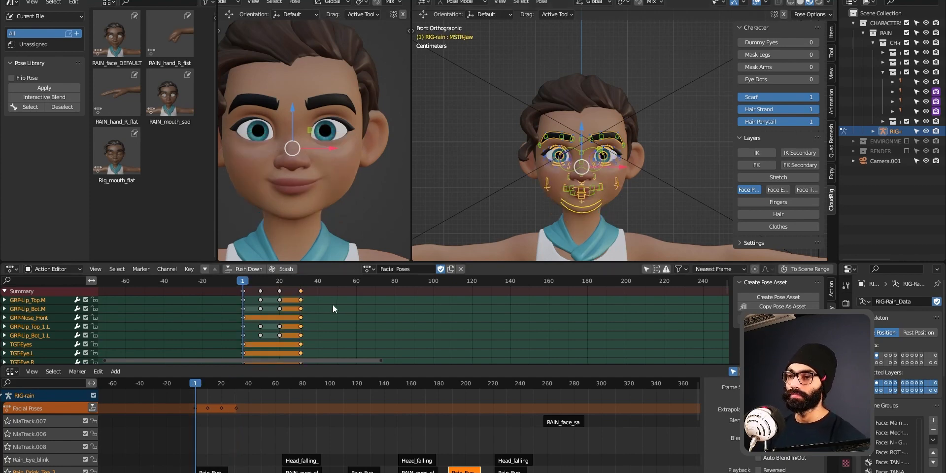
{"action": "key", "text": "Up"}
{"action": "key", "text": "Up"}
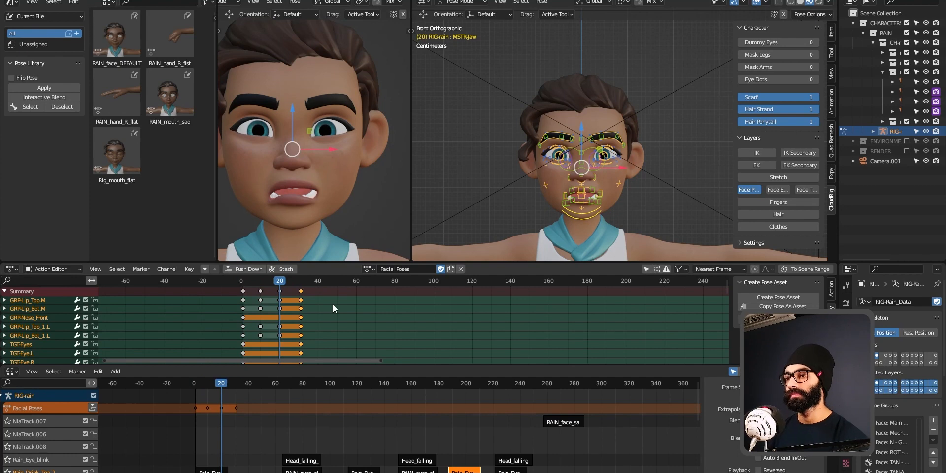
{"action": "key", "text": "Up"}
{"action": "key", "text": "Delete"}
{"action": "key", "text": "Down"}
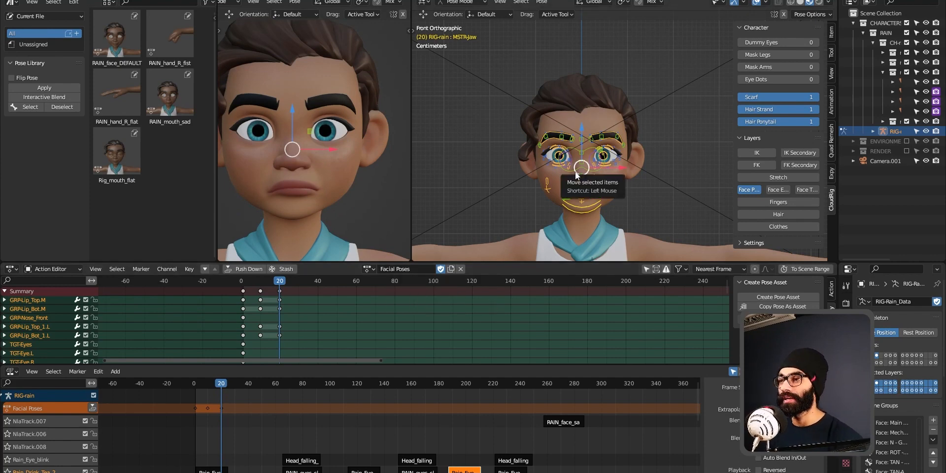
{"action": "middle_click_drag", "start_coordinate": [634, 176], "coordinate": [609, 164], "text": "shift"}
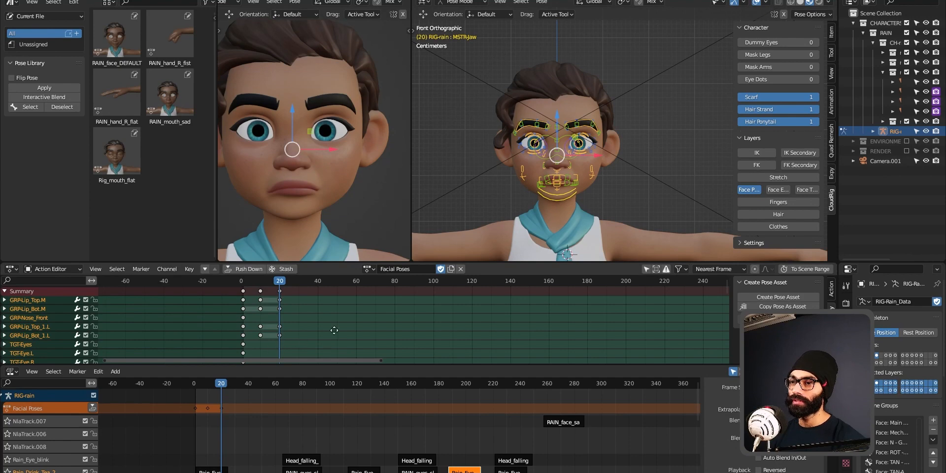
Step: Select all face controls and key the pout pose at frame 20
{"action": "scroll", "coordinate": [323, 313], "scroll_direction": "down", "scroll_amount": 3}
{"action": "middle_click_drag", "start_coordinate": [323, 313], "coordinate": [323, 342]}
{"action": "left_click_drag", "start_coordinate": [477, 60], "coordinate": [631, 200]}
{"action": "key", "text": "i"}
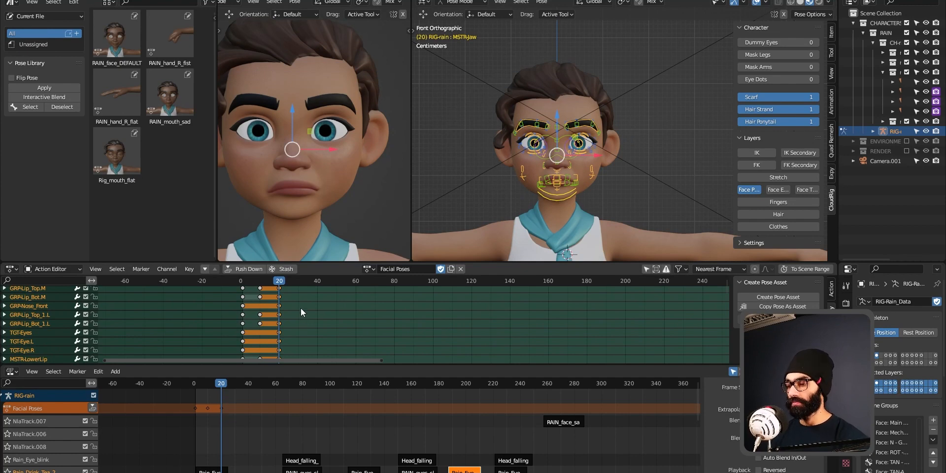
Step: At frame 30, raise both outer cheek controls vertically with G Z
{"action": "key", "text": "shift+Up"}
{"action": "middle_click_drag", "start_coordinate": [567, 180], "coordinate": [571, 206], "text": "ctrl"}
{"action": "left_click", "coordinate": [594, 163]}
{"action": "left_click", "coordinate": [560, 205]}
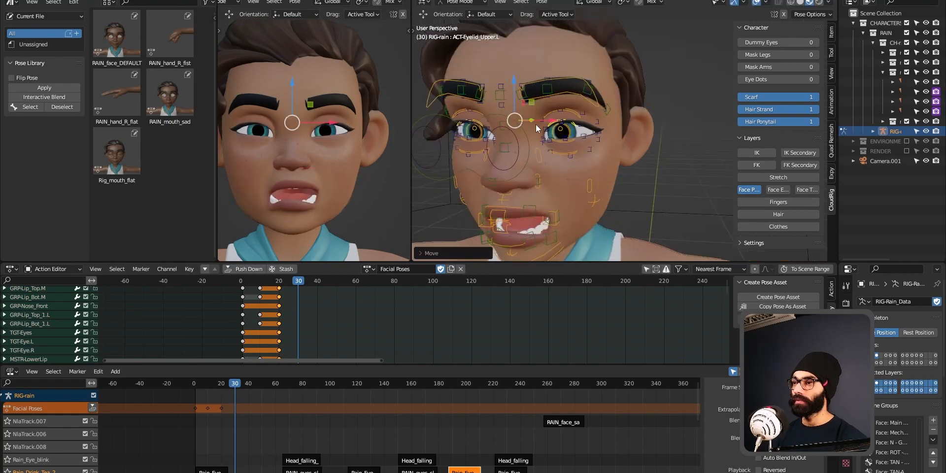
{"action": "middle_click_drag", "start_coordinate": [537, 124], "coordinate": [534, 126]}
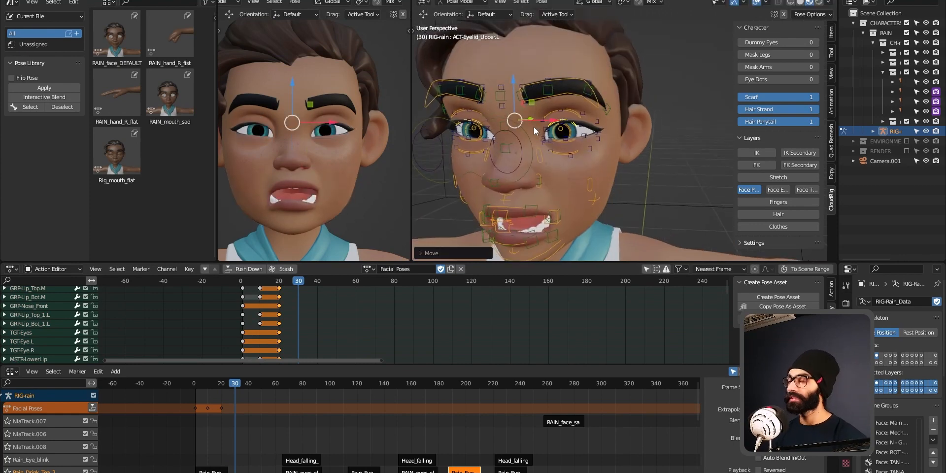
{"action": "middle_click_drag", "start_coordinate": [553, 160], "coordinate": [584, 178]}
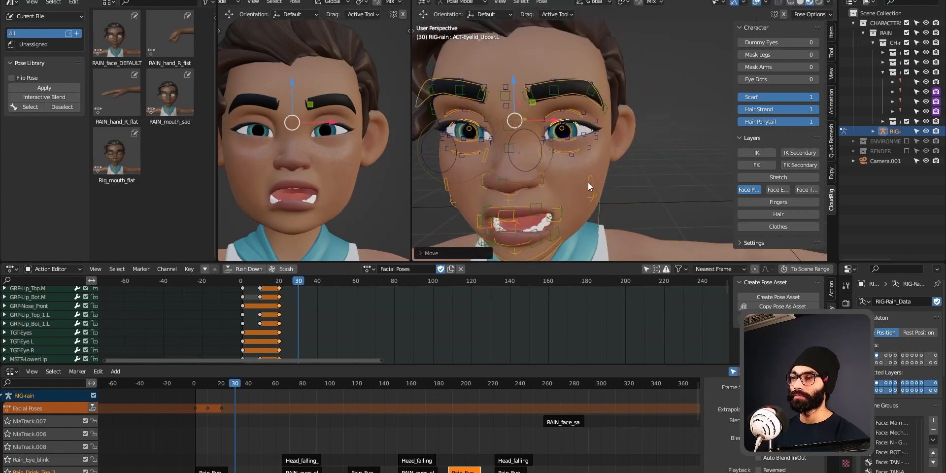
{"action": "left_click", "coordinate": [588, 183]}
{"action": "left_click", "coordinate": [447, 182]}
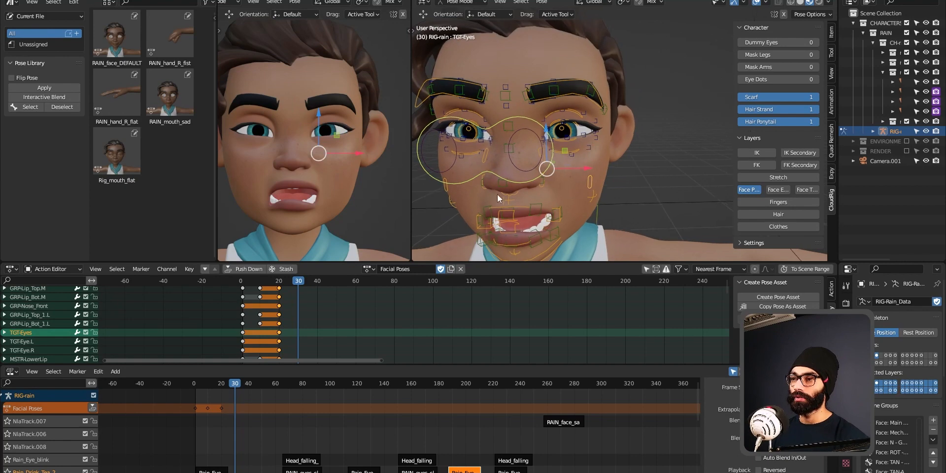
{"action": "middle_click_drag", "start_coordinate": [498, 195], "coordinate": [592, 187]}
{"action": "left_click", "coordinate": [592, 192]}
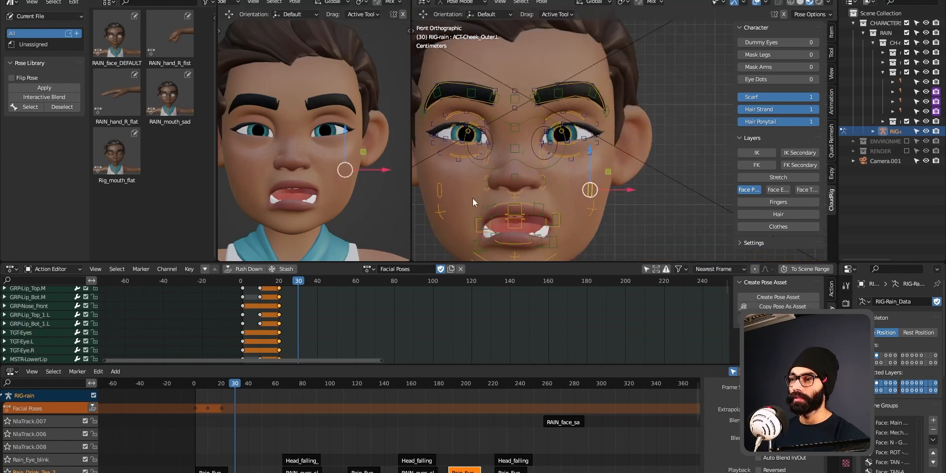
{"action": "left_click", "coordinate": [442, 191], "text": "shift"}
{"action": "key", "text": "g"}
{"action": "key", "text": "z"}
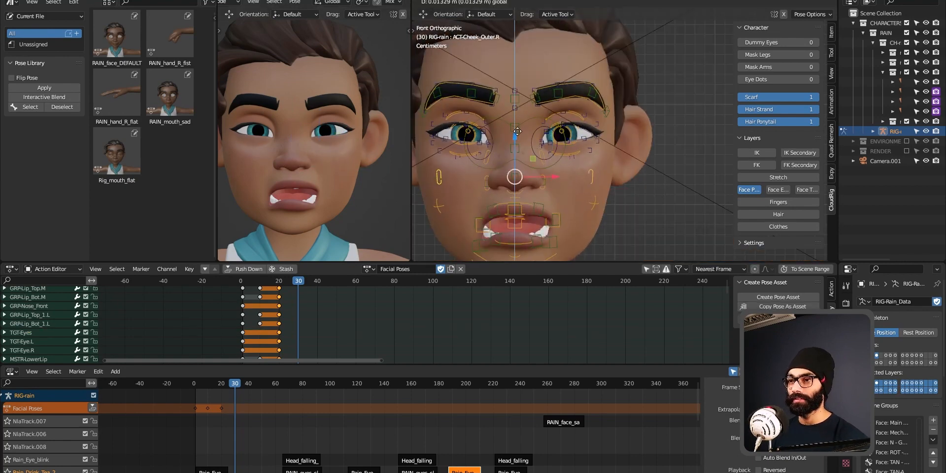
{"action": "left_click", "coordinate": [515, 196]}
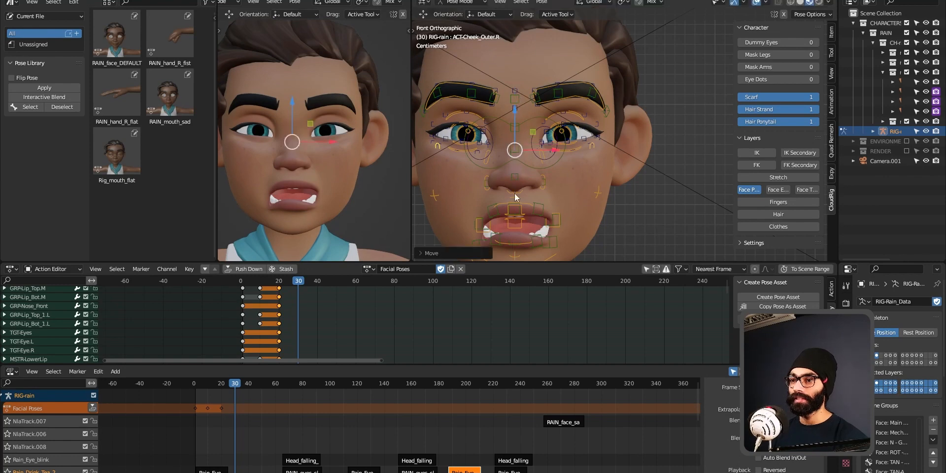
Step: Box-select all face controls and key the open-mouth pose at frame 30
{"action": "scroll", "coordinate": [548, 134], "scroll_direction": "down", "scroll_amount": 2}
{"action": "scroll", "coordinate": [594, 185], "scroll_direction": "down", "scroll_amount": 3}
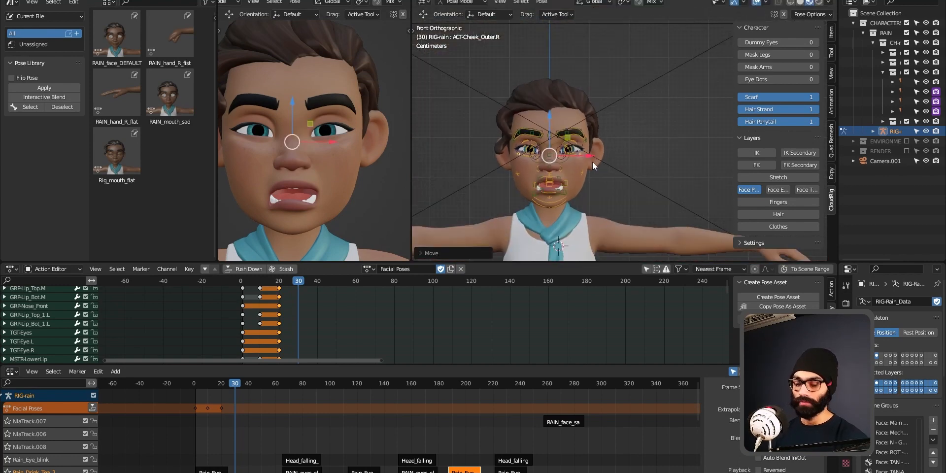
{"action": "key", "text": "b"}
{"action": "left_click_drag", "start_coordinate": [464, 70], "coordinate": [589, 162]}
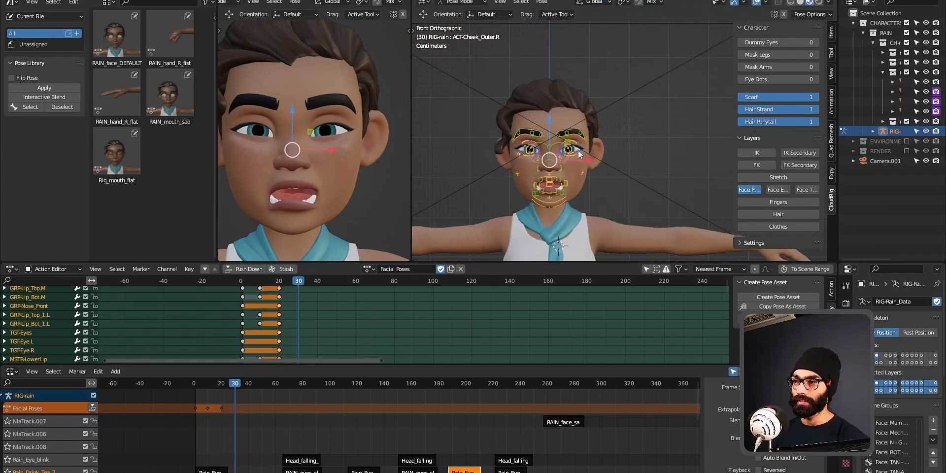
{"action": "key", "text": "i"}
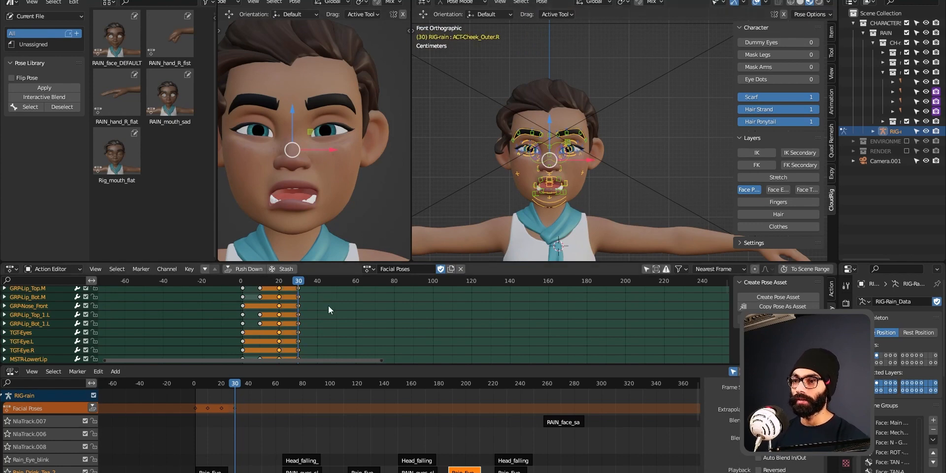
Step: Compare the frame 20 and frame 30 poses by stepping between their keys
{"action": "left_click", "coordinate": [327, 309]}
{"action": "key", "text": "Down"}
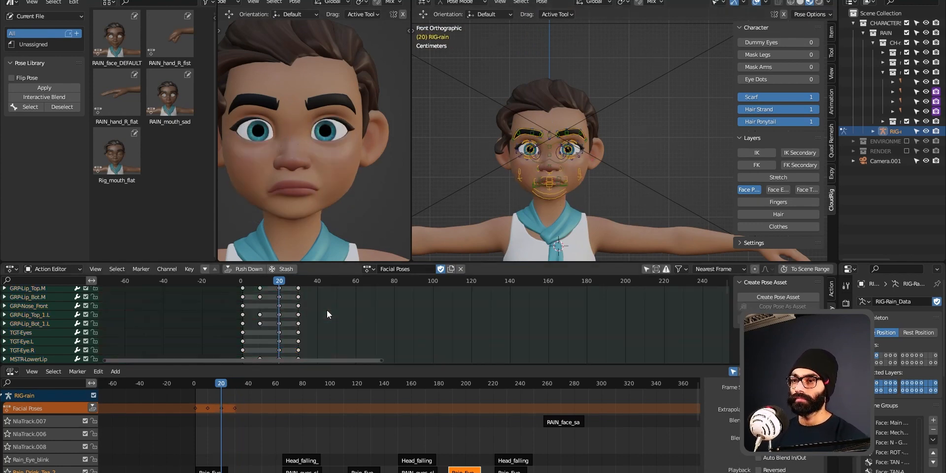
{"action": "key", "text": "Up"}
{"action": "key", "text": "Down"}
{"action": "key", "text": "Up"}
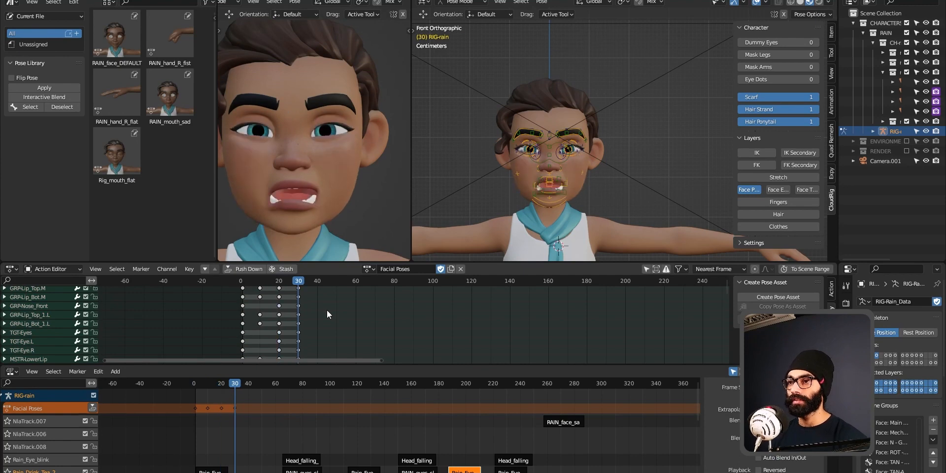
{"action": "key", "text": "Down"}
{"action": "key", "text": "Up"}
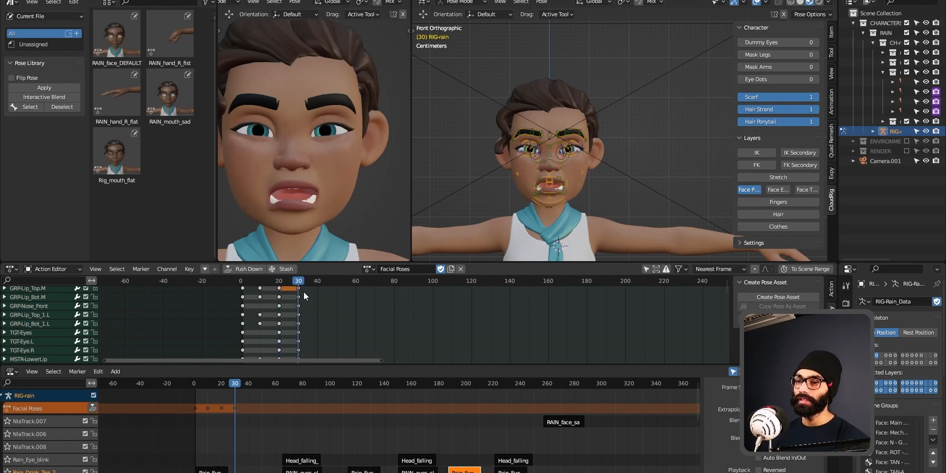
Step: Select the frame 30 keys and reselect all the face controls
{"action": "scroll", "coordinate": [301, 312], "scroll_direction": "up", "scroll_amount": 6}
{"action": "middle_click_drag", "start_coordinate": [308, 321], "coordinate": [320, 345]}
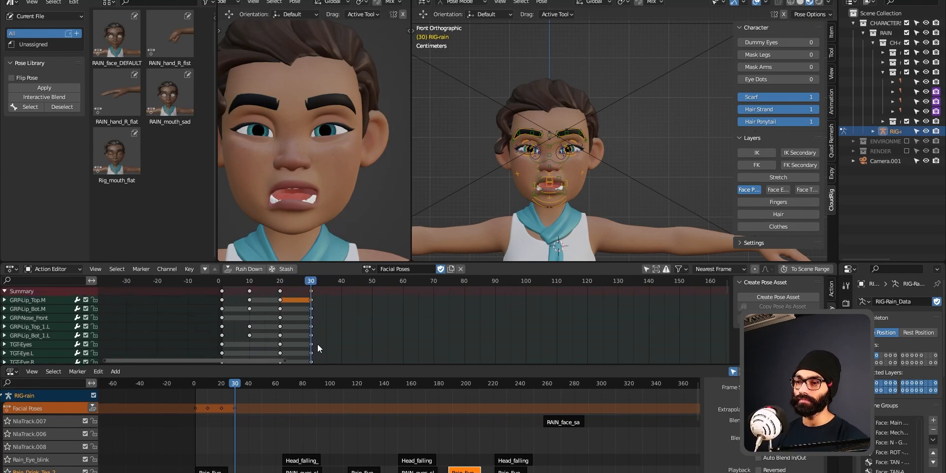
{"action": "left_click", "coordinate": [312, 292]}
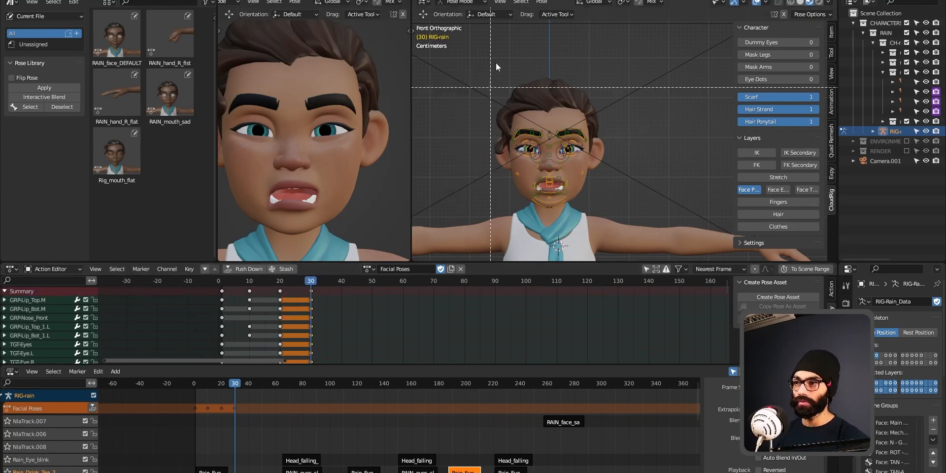
{"action": "left_click_drag", "start_coordinate": [472, 75], "coordinate": [628, 192]}
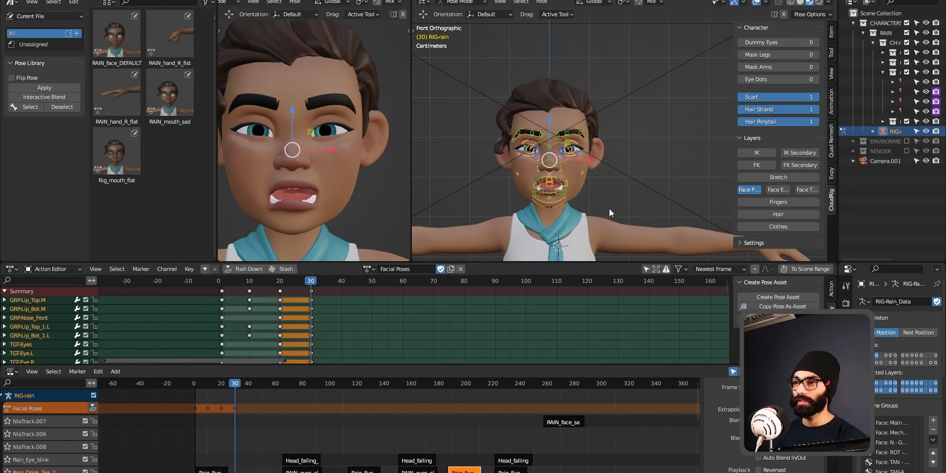
{"action": "left_click_drag", "start_coordinate": [468, 74], "coordinate": [617, 203]}
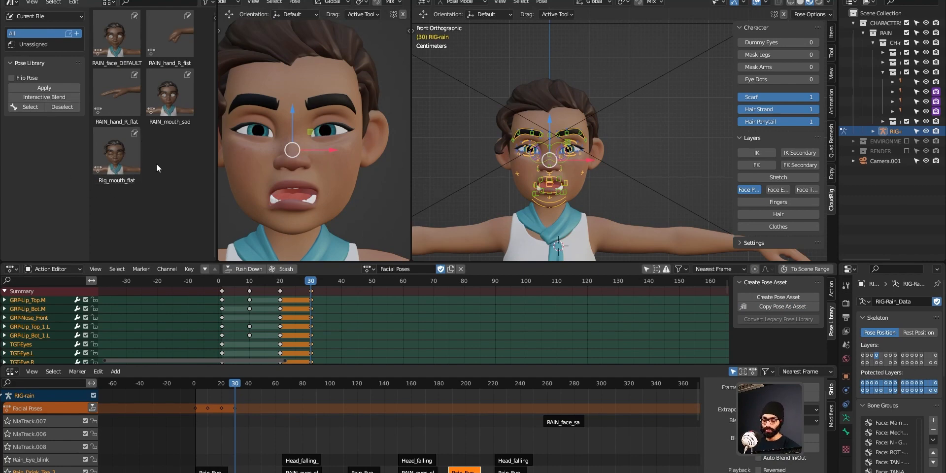
Step: Paste the copied face pose into the pose library as a new asset
{"action": "key", "text": "n"}
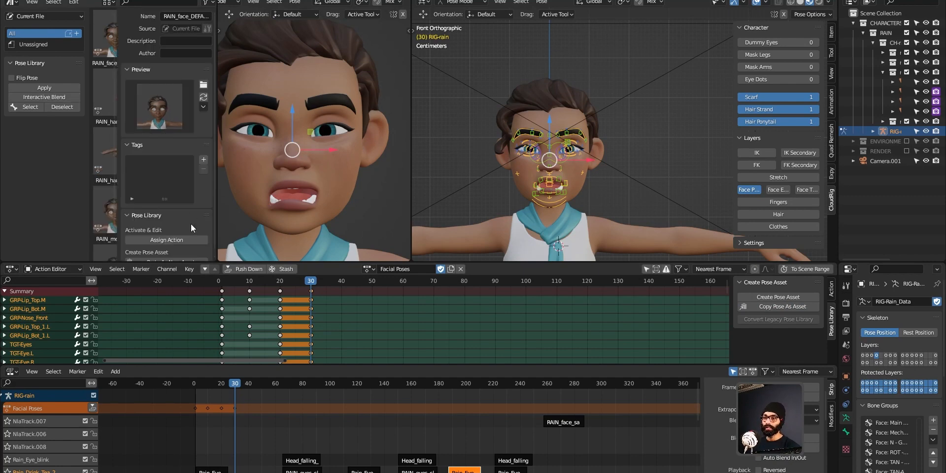
{"action": "scroll", "coordinate": [191, 224], "scroll_direction": "down", "scroll_amount": 1}
{"action": "left_click", "coordinate": [179, 252]}
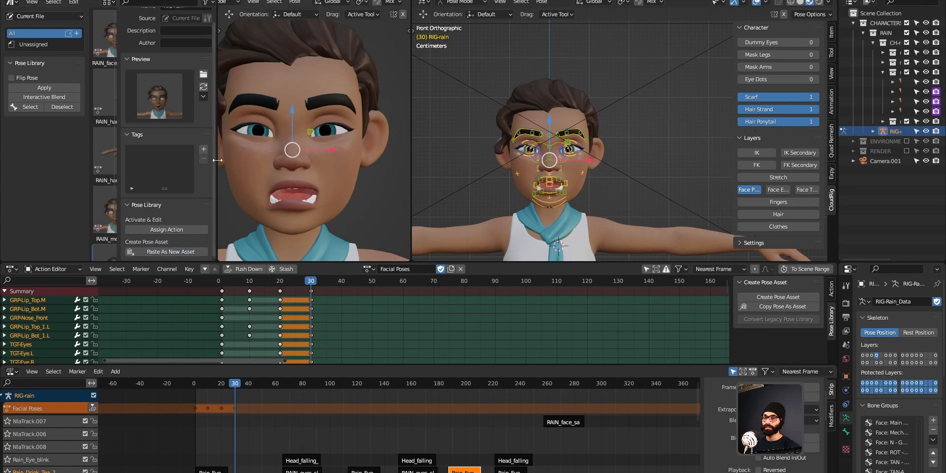
Step: Rename the new pose asset to RAIN_face_yawn
{"action": "key", "text": "n"}
{"action": "left_click", "coordinate": [125, 173]}
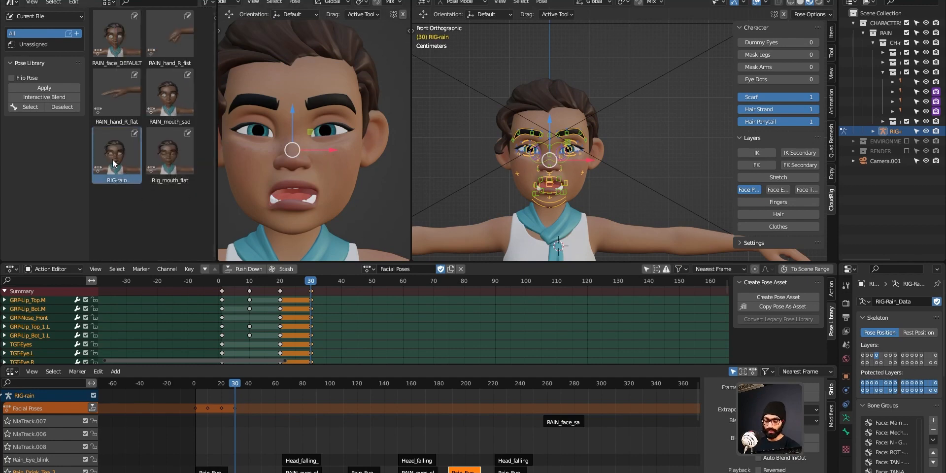
{"action": "type", "text": "nR"}
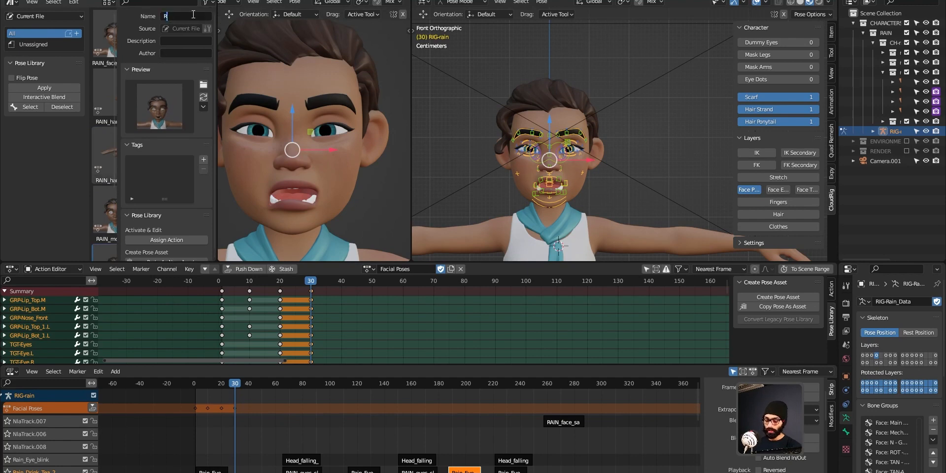
{"action": "type", "text": "AIN_face_yawn"}
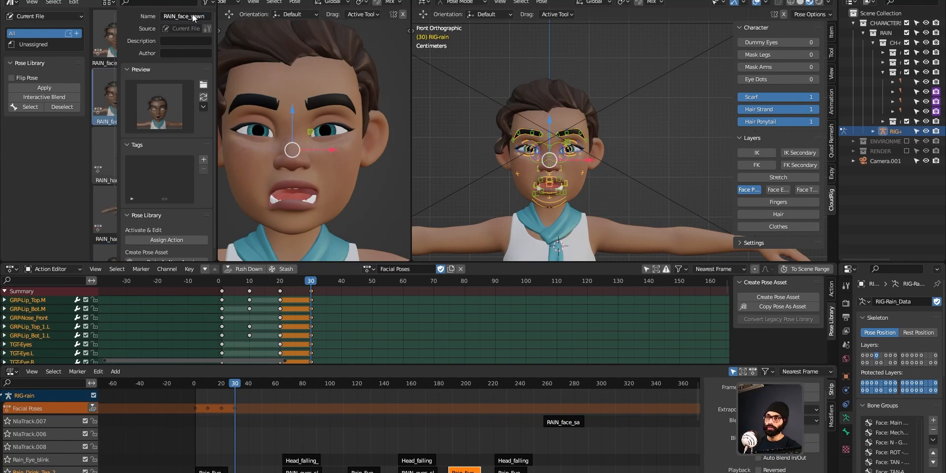
{"action": "key", "text": "Return"}
{"action": "key", "text": "n"}
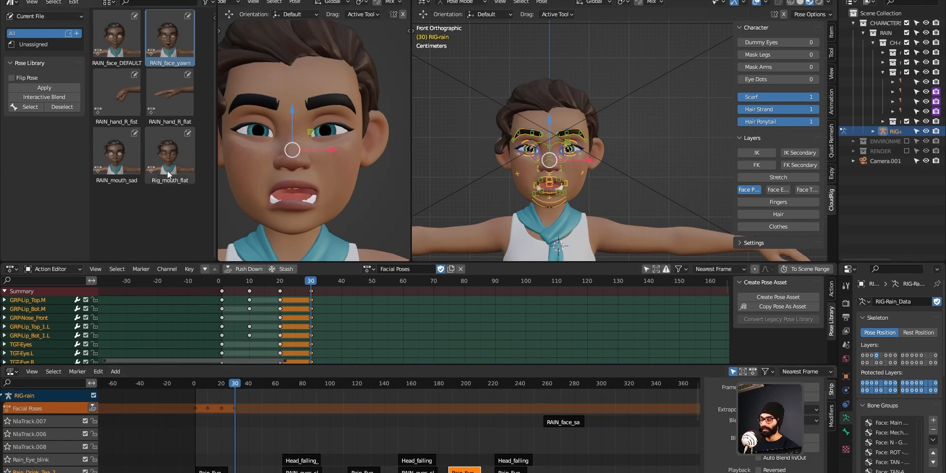
Step: Cycle between Object and Pose Mode to reselect the rig and its upper lip control
{"action": "key", "text": "Tab"}
{"action": "left_click", "coordinate": [490, 173]}
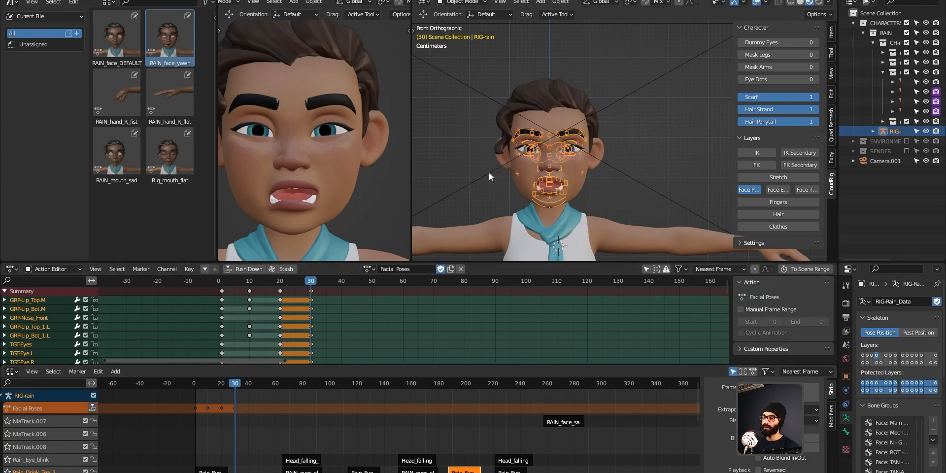
{"action": "left_click", "coordinate": [678, 145]}
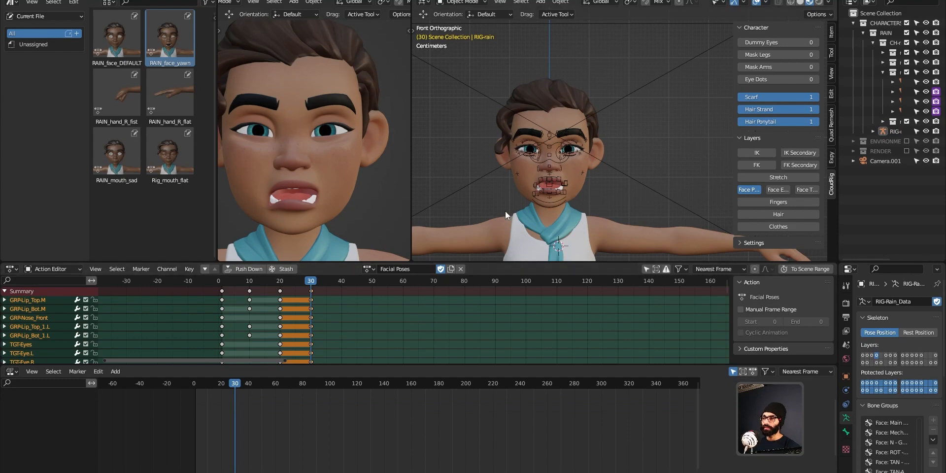
{"action": "key", "text": "ctrl+Tab"}
{"action": "left_click", "coordinate": [550, 224]}
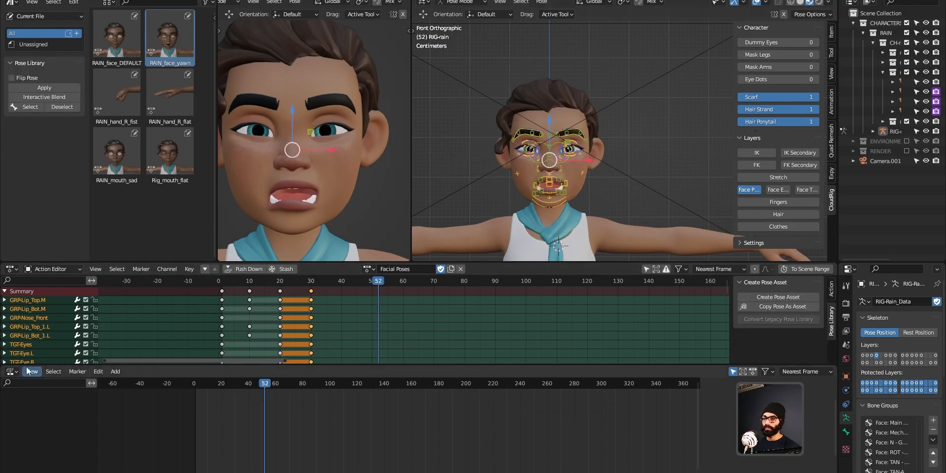
{"action": "left_click", "coordinate": [12, 372]}
{"action": "left_click", "coordinate": [353, 328]}
{"action": "key", "text": "ctrl+Tab"}
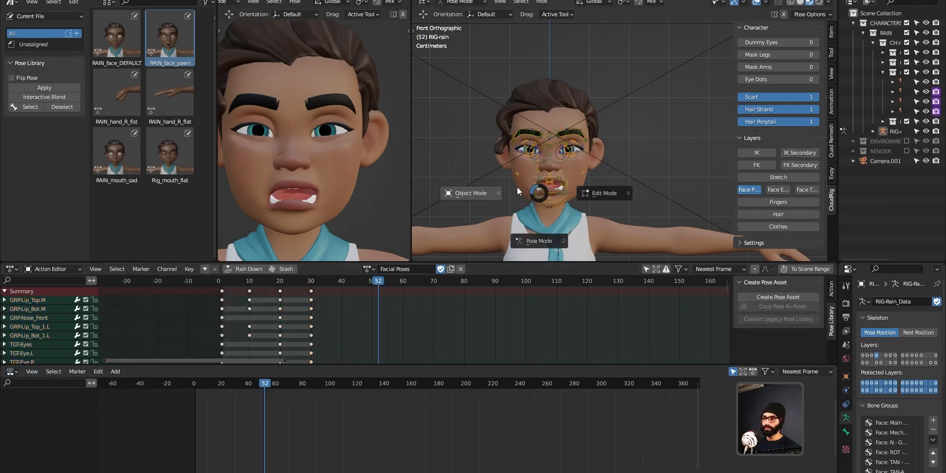
{"action": "left_click", "coordinate": [542, 238]}
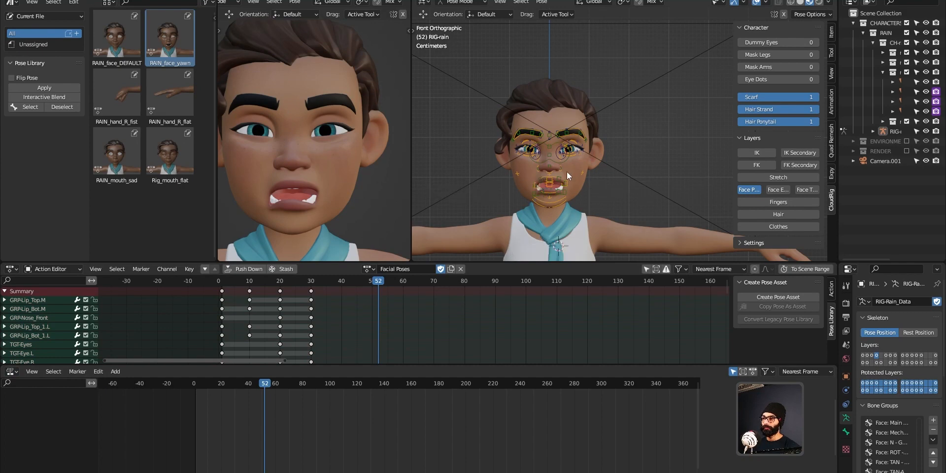
{"action": "left_click", "coordinate": [553, 188]}
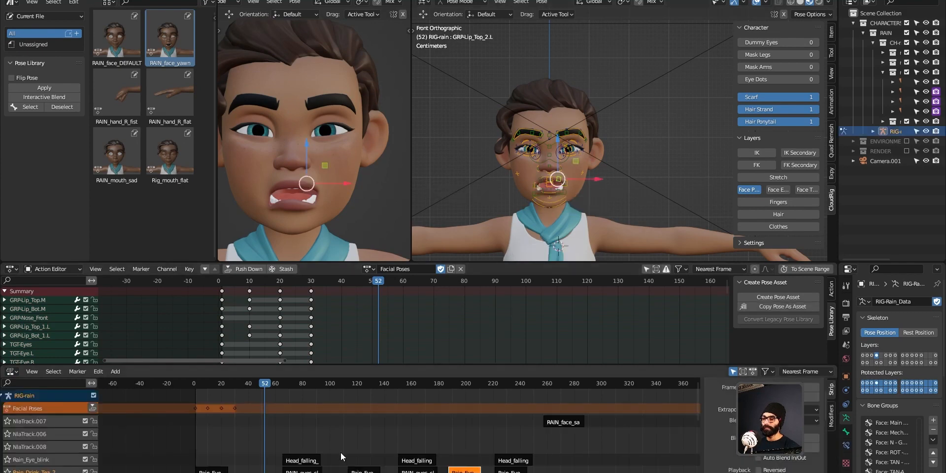
{"action": "middle_click_drag", "start_coordinate": [341, 453], "coordinate": [367, 442]}
{"action": "left_click_drag", "start_coordinate": [276, 382], "coordinate": [268, 383]}
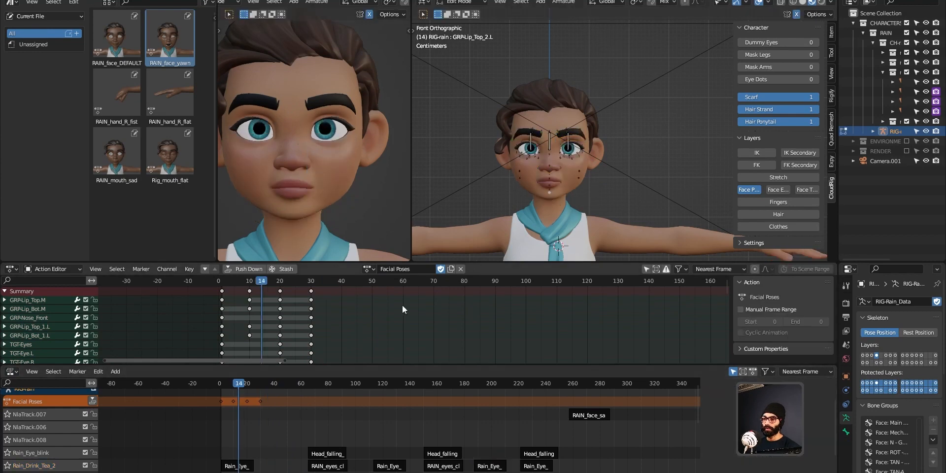
Step: Unlink the Facial Poses action from the rig and check the face from the front
{"action": "left_click", "coordinate": [461, 269]}
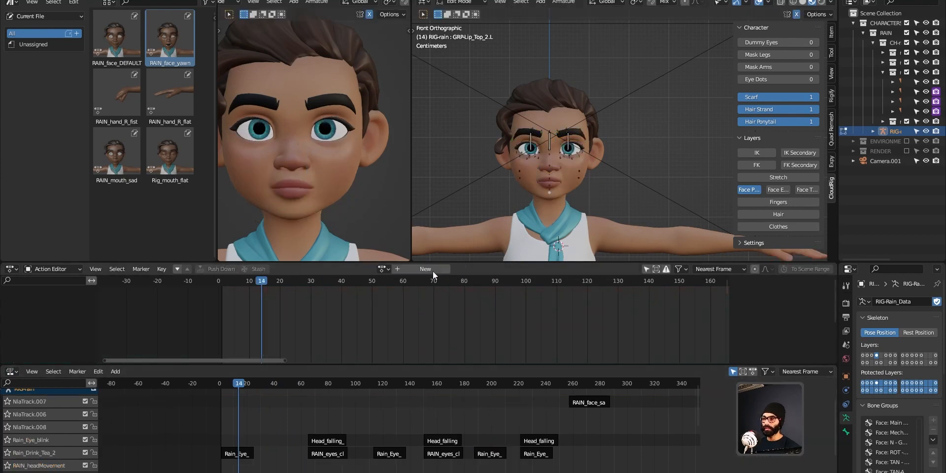
{"action": "middle_click_drag", "start_coordinate": [633, 165], "coordinate": [641, 194]}
{"action": "scroll", "coordinate": [578, 195], "scroll_direction": "up", "scroll_amount": 4}
{"action": "key", "text": "KP_1"}
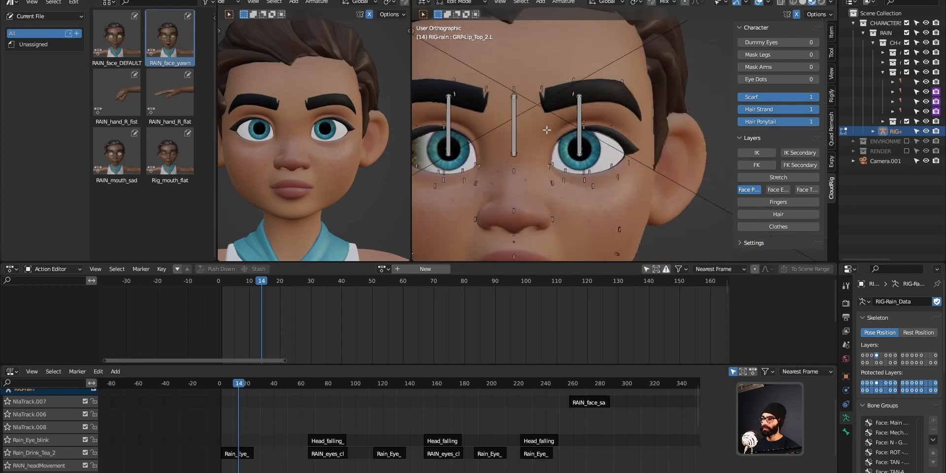
{"action": "key", "text": "Tab"}
{"action": "key", "text": "Tab"}
{"action": "left_click", "coordinate": [551, 150]}
{"action": "middle_click_drag", "start_coordinate": [608, 150], "coordinate": [590, 178]}
{"action": "key", "text": "KP_1"}
{"action": "key", "text": "ctrl+Tab"}
Step: Delete the RAIN_face strip near frame 260 from the NLA
{"action": "left_click_drag", "start_coordinate": [275, 383], "coordinate": [572, 386]}
{"action": "left_click", "coordinate": [590, 403]}
{"action": "key", "text": "x"}
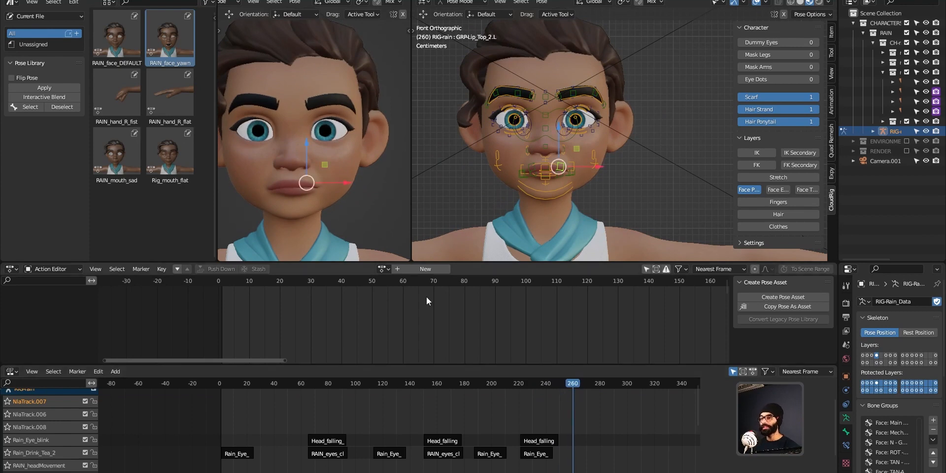
Step: Add a new action for the RAIN rig named Rain_sad_to_yawn
{"action": "left_click", "coordinate": [427, 274]}
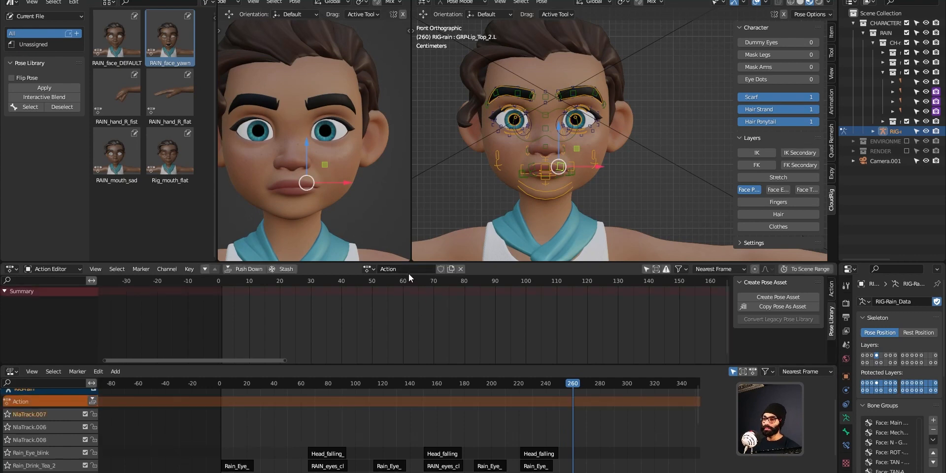
{"action": "type", "text": "R"}
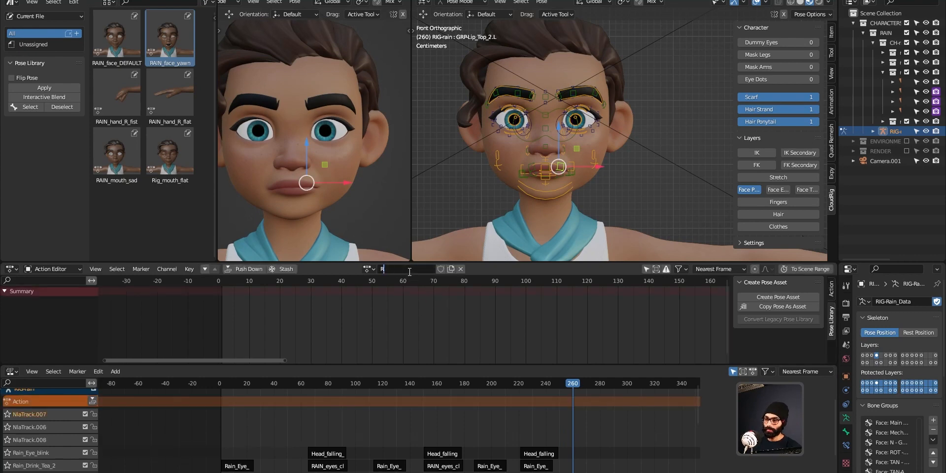
{"action": "type", "text": "ain_yawn"}
{"action": "key", "text": "BackSpace"}
{"action": "key", "text": "BackSpace"}
{"action": "key", "text": "BackSpace"}
{"action": "key", "text": "BackSpace"}
{"action": "type", "text": "sad"}
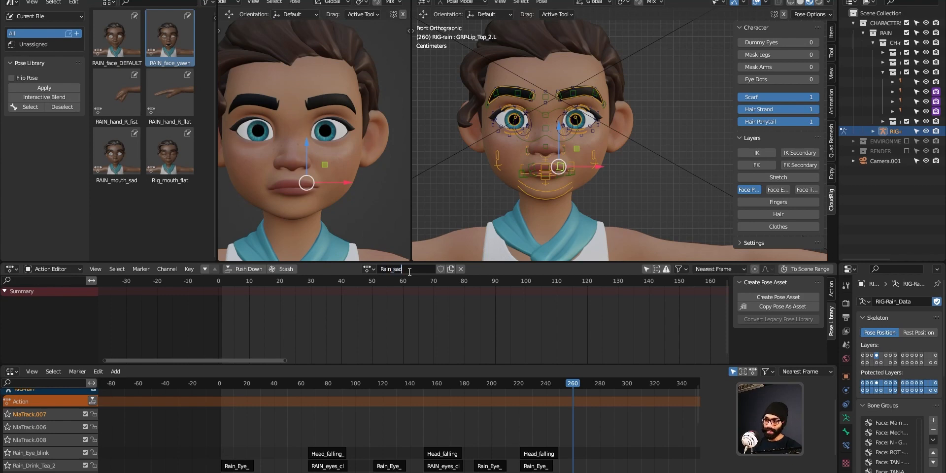
{"action": "type", "text": "_to_yawn"}
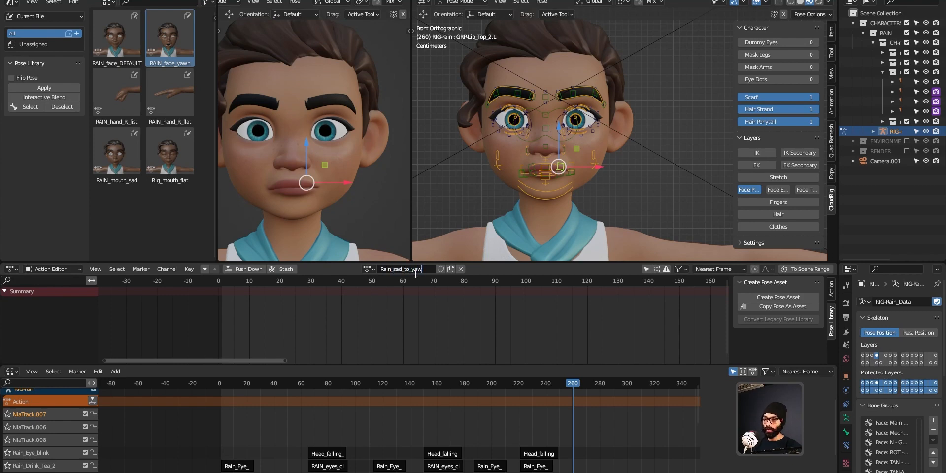
{"action": "key", "text": "Return"}
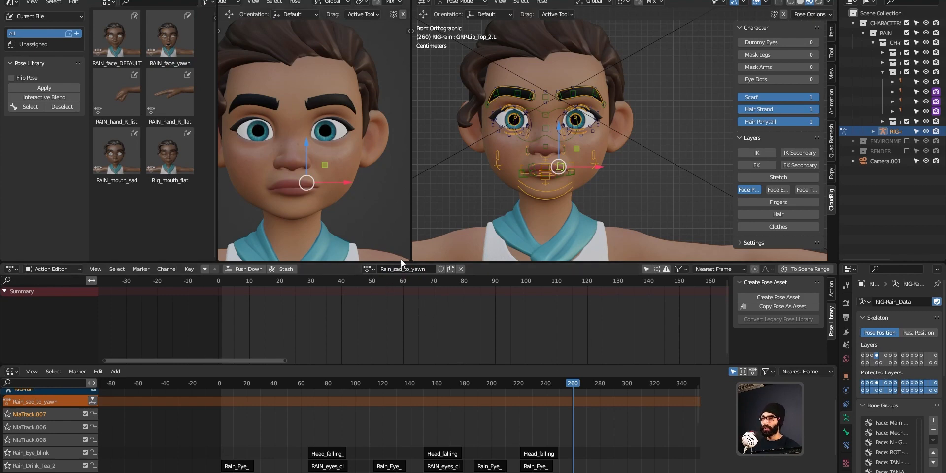
{"action": "middle_click_drag", "start_coordinate": [576, 338], "coordinate": [540, 338], "text": "ctrl"}
{"action": "middle_click_drag", "start_coordinate": [540, 338], "coordinate": [426, 338]}
{"action": "middle_click_drag", "start_coordinate": [454, 338], "coordinate": [493, 337], "text": "ctrl"}
{"action": "middle_click_drag", "start_coordinate": [435, 336], "coordinate": [395, 323]}
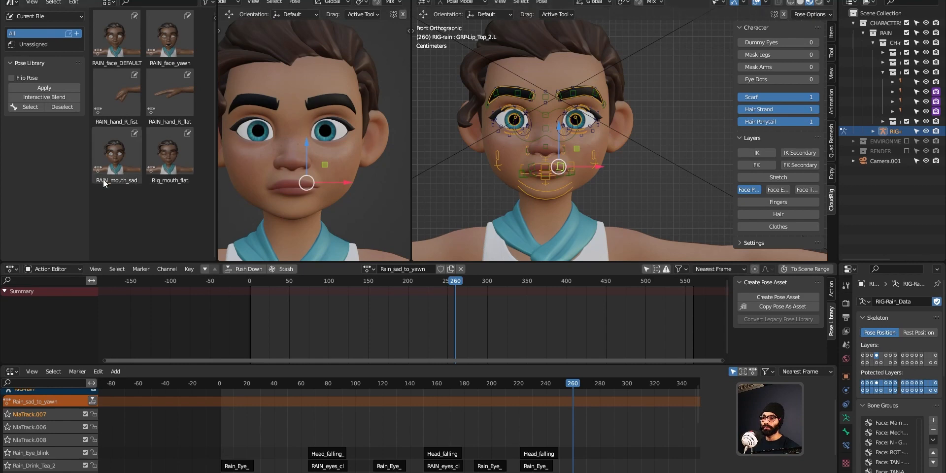
Step: Apply the RAIN_mouth_sad library pose to the face and select its bones
{"action": "left_click", "coordinate": [128, 165]}
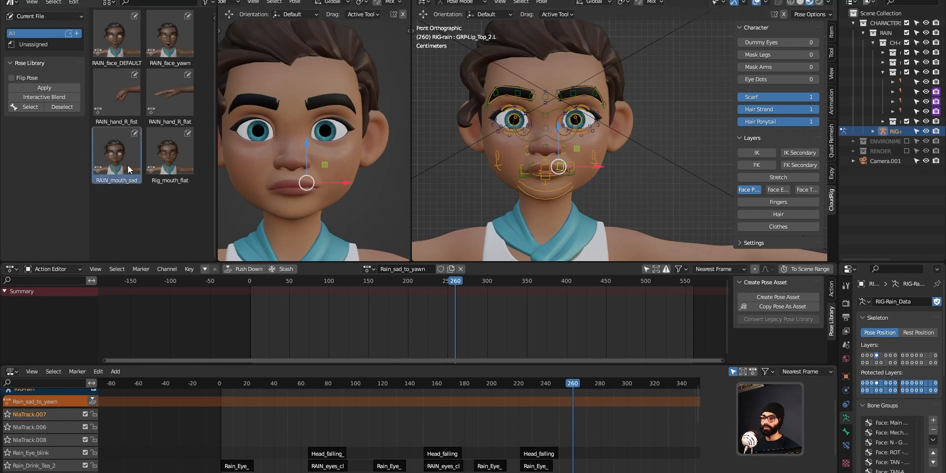
{"action": "left_click", "coordinate": [39, 87]}
{"action": "left_click", "coordinate": [37, 106]}
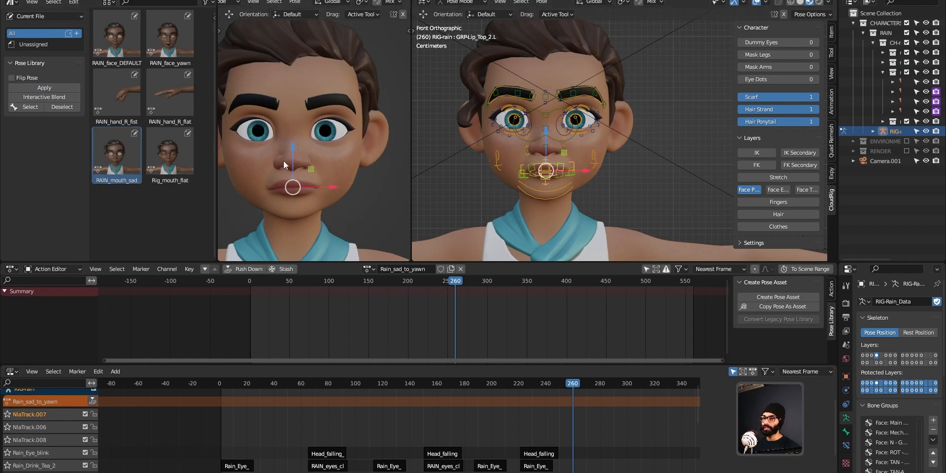
Step: Cancel the lip bone move so the lips stay in place, then switch to front orthographic view
{"action": "scroll", "coordinate": [556, 160], "scroll_direction": "down", "scroll_amount": 2}
{"action": "middle_click_drag", "start_coordinate": [545, 159], "coordinate": [558, 176], "text": "shift"}
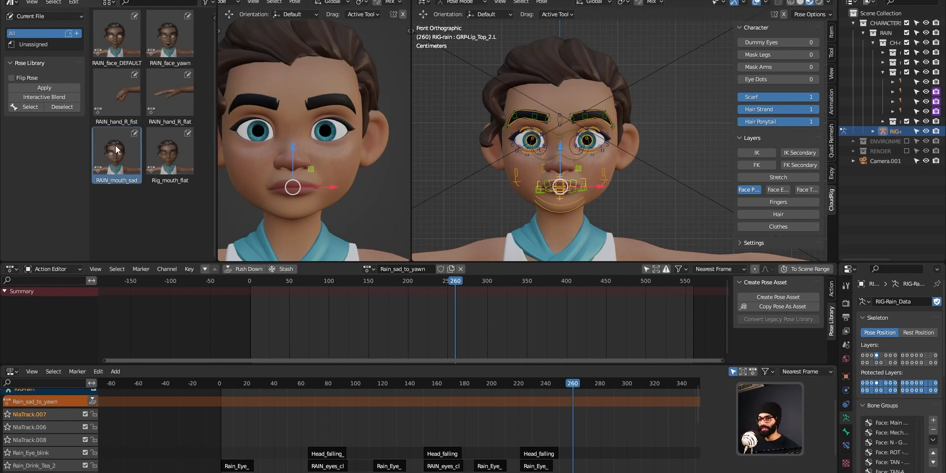
{"action": "scroll", "coordinate": [563, 209], "scroll_direction": "up", "scroll_amount": 3}
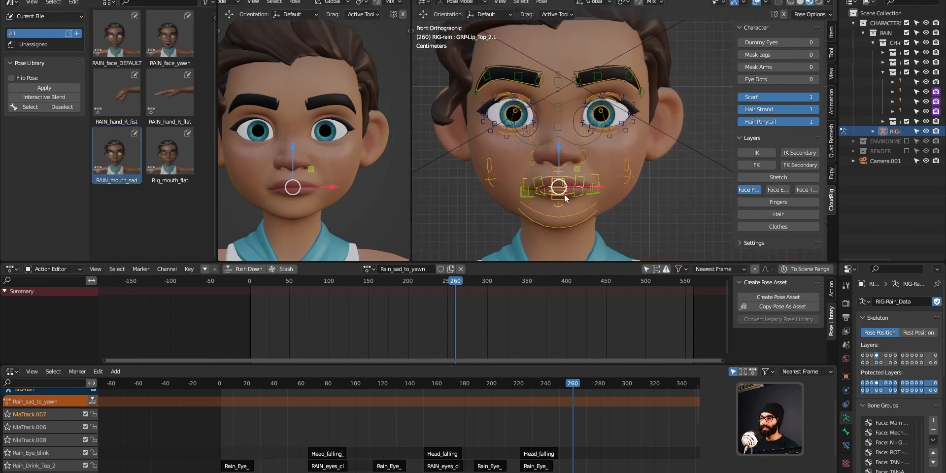
{"action": "middle_click_drag", "start_coordinate": [564, 194], "coordinate": [533, 211]}
{"action": "key", "text": "g"}
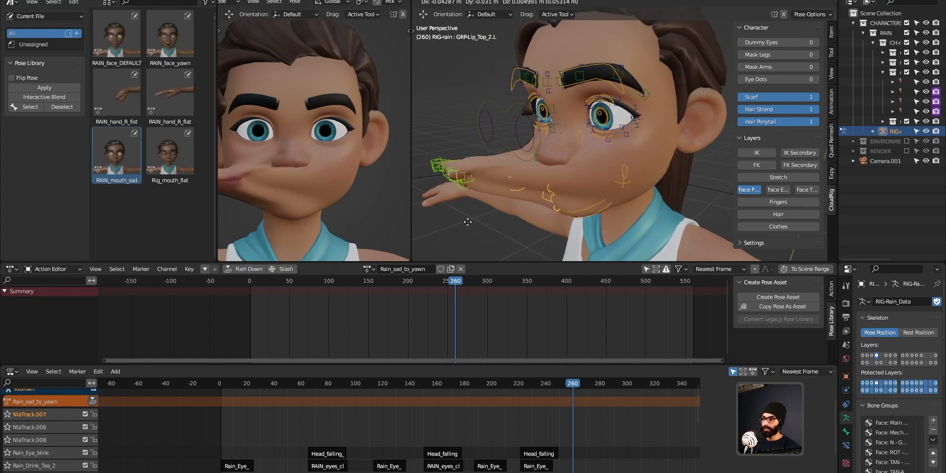
{"action": "right_click", "coordinate": [528, 202]}
{"action": "middle_click_drag", "start_coordinate": [527, 202], "coordinate": [566, 206]}
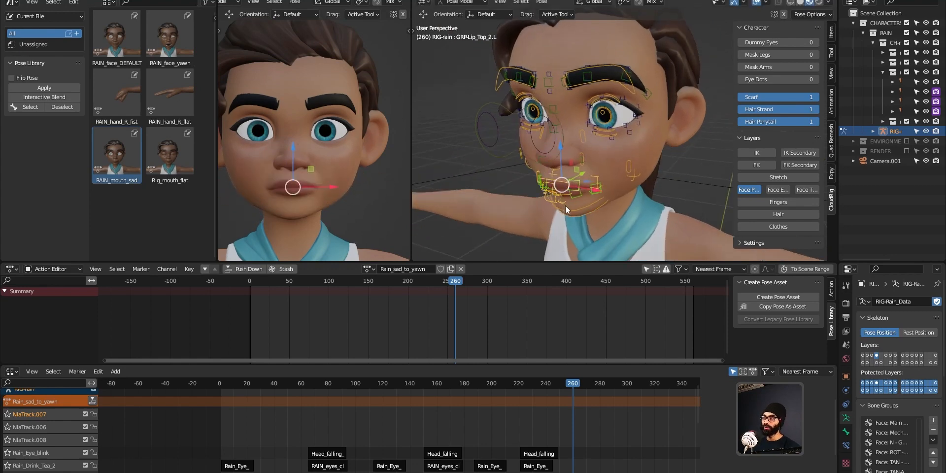
{"action": "key", "text": "KP_1"}
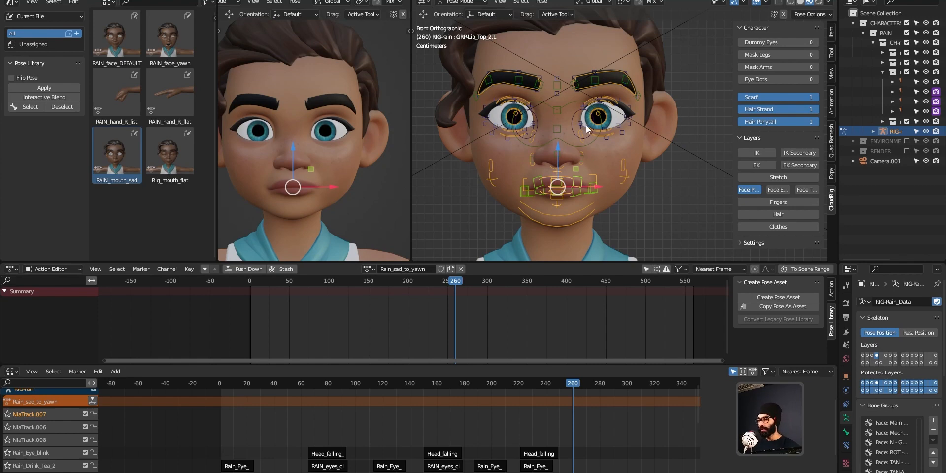
Step: Apply RAIN_mouth_sad to the face bones, key them at frame 260, then advance to frame 280
{"action": "left_click", "coordinate": [173, 42]}
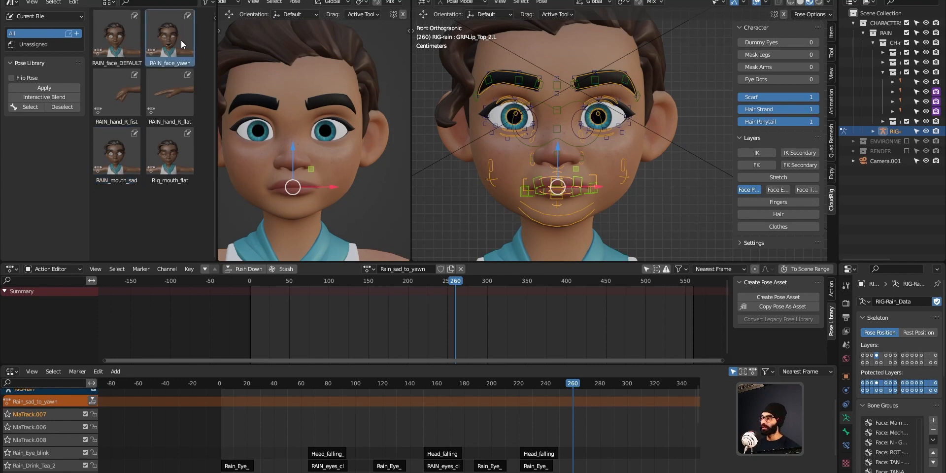
{"action": "left_click", "coordinate": [36, 107]}
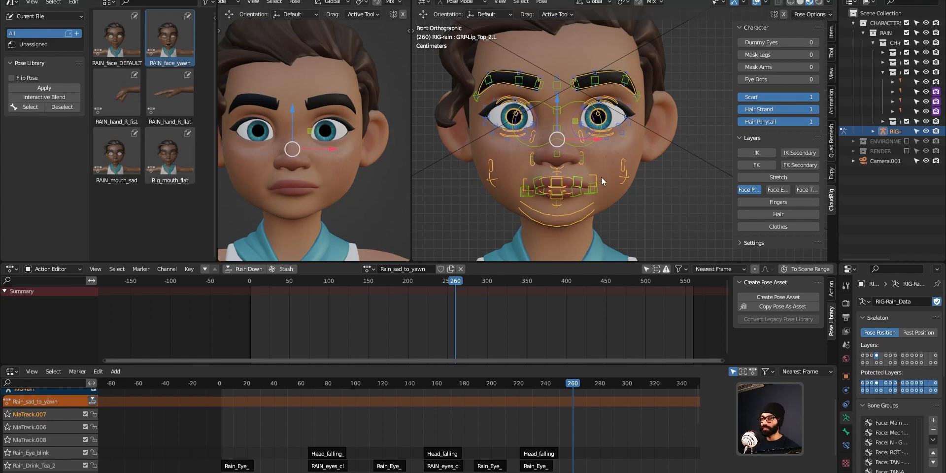
{"action": "left_click", "coordinate": [125, 167]}
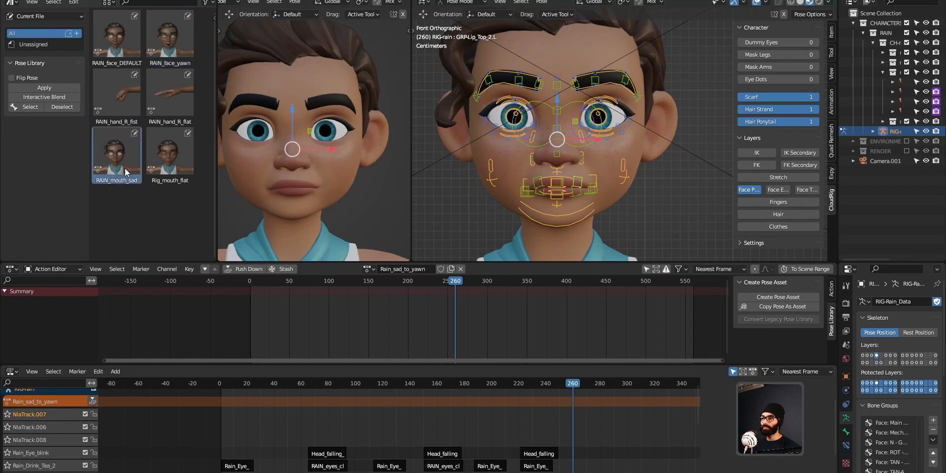
{"action": "left_click", "coordinate": [47, 87]}
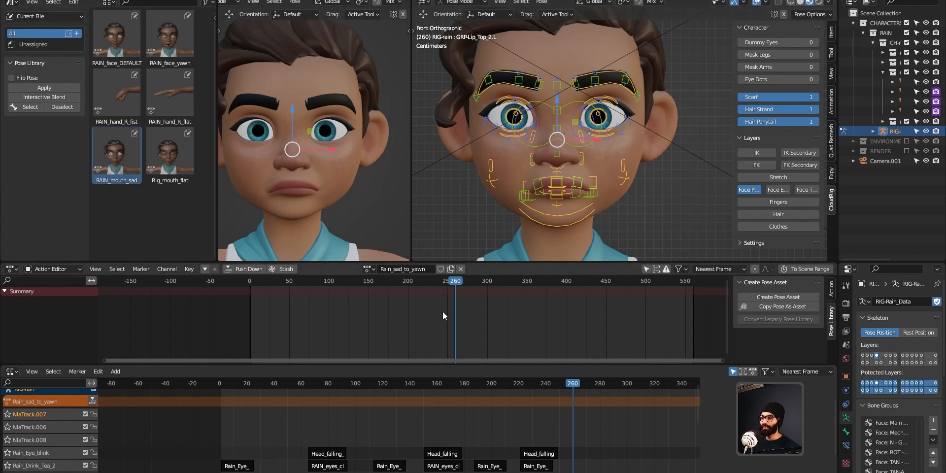
{"action": "key", "text": "i"}
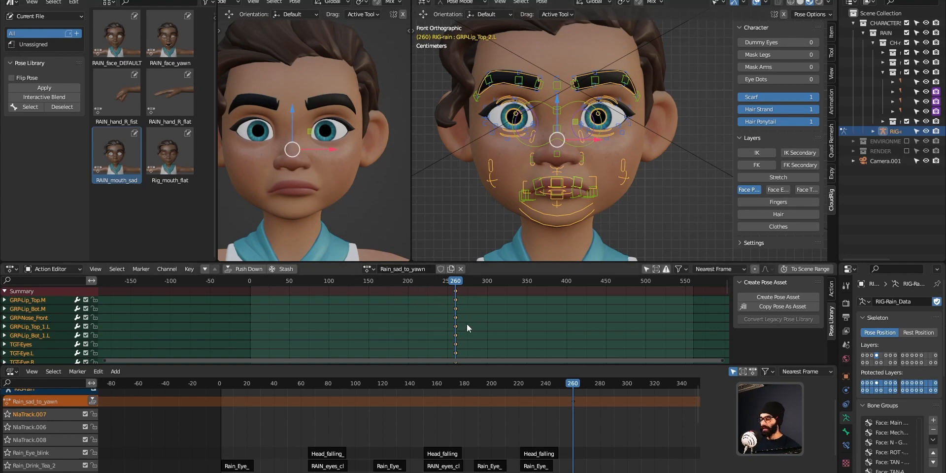
{"action": "key", "text": "shift+Up"}
{"action": "key", "text": "shift+Up"}
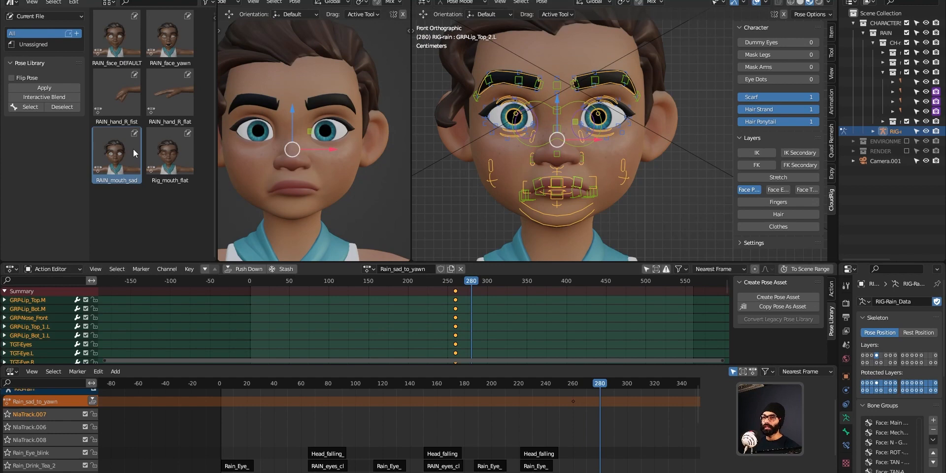
Step: Blend the RAIN_face_yawn pose only partway into the sad mouth
{"action": "left_click", "coordinate": [174, 43]}
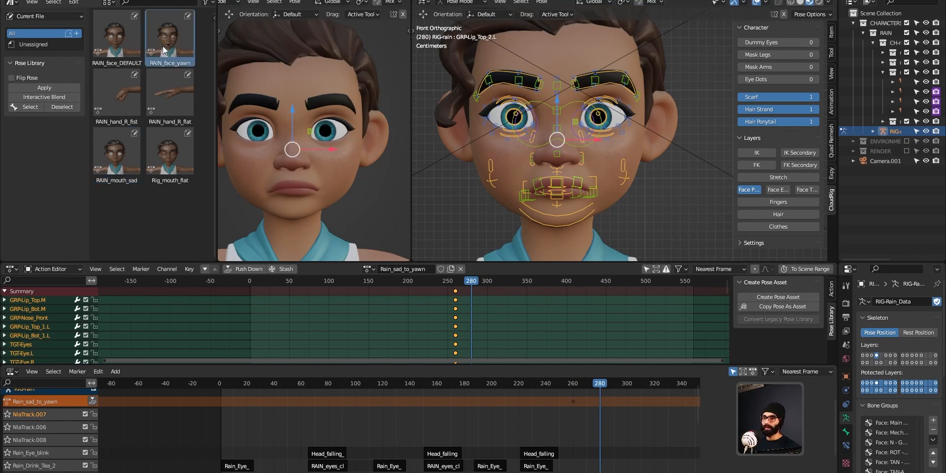
{"action": "left_click", "coordinate": [50, 97]}
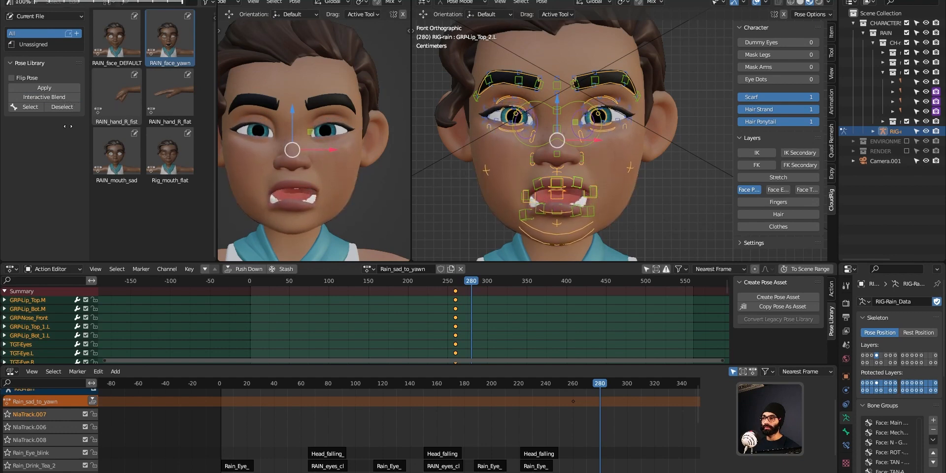
{"action": "left_click", "coordinate": [84, 128]}
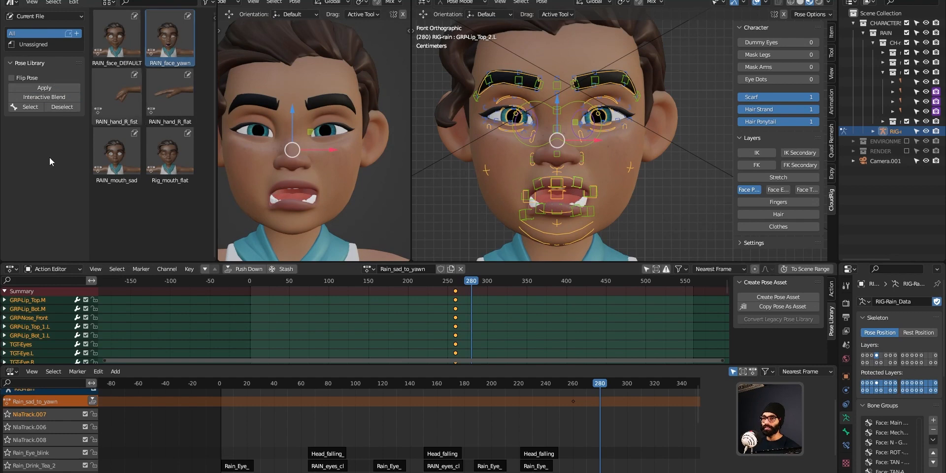
{"action": "key", "text": "ctrl+z"}
{"action": "left_click", "coordinate": [46, 97]}
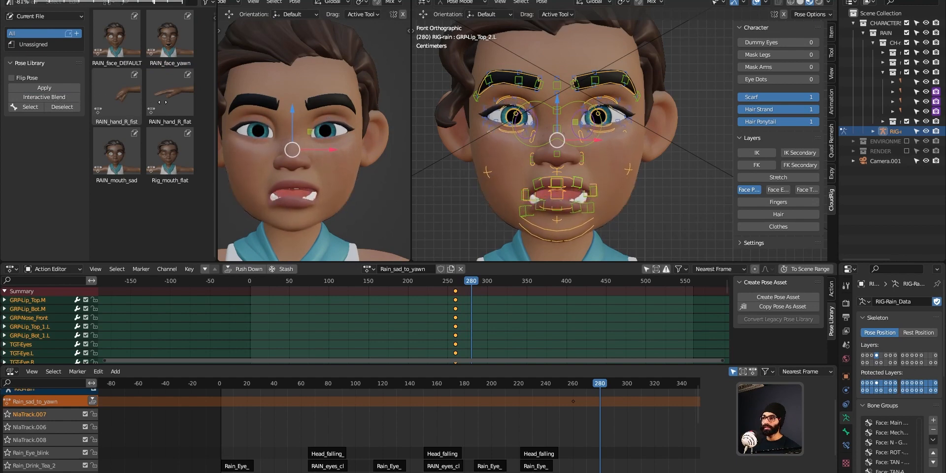
{"action": "right_click", "coordinate": [62, 107]}
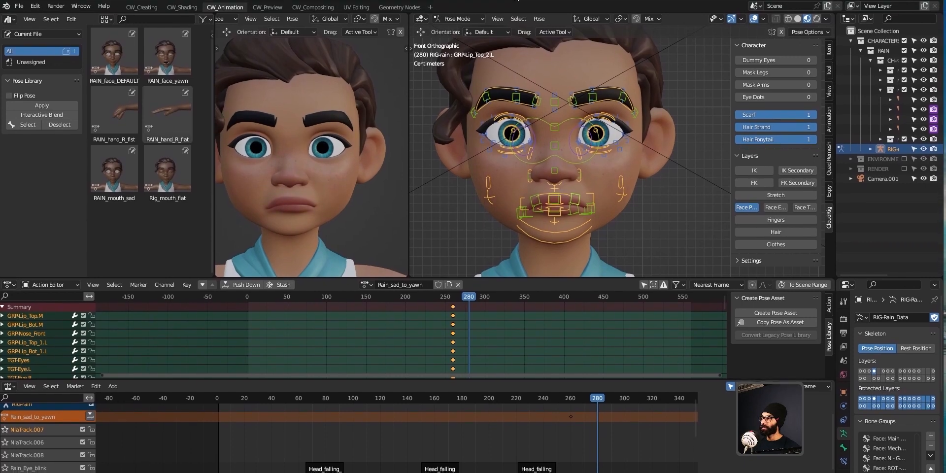
{"action": "left_click", "coordinate": [50, 114]}
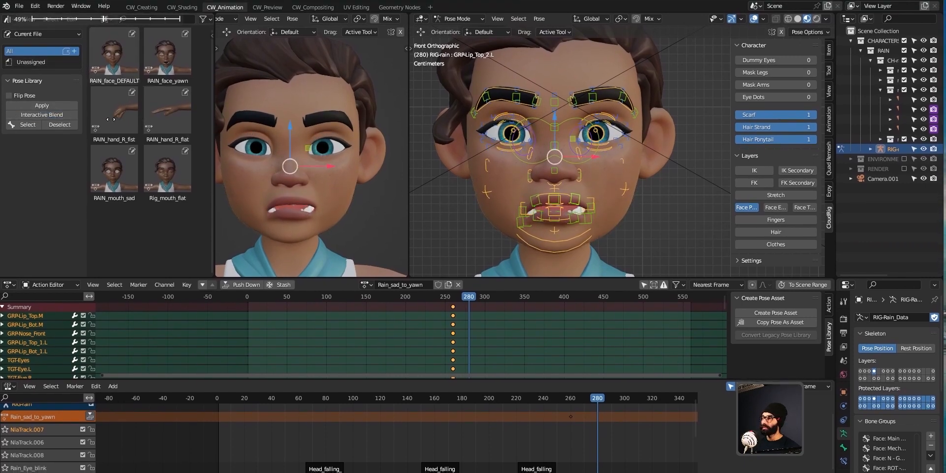
{"action": "left_click", "coordinate": [416, 137]}
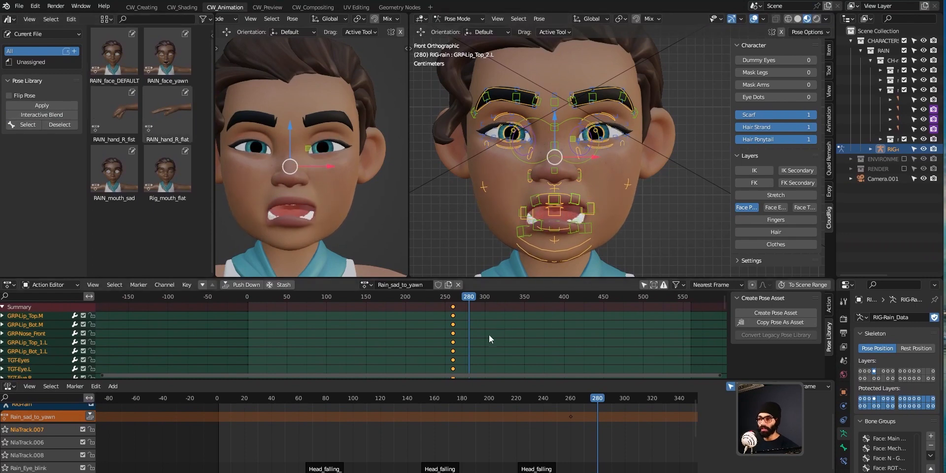
Step: Key all channels at frame 280 and play back the sad-to-yawn motion
{"action": "key", "text": "i"}
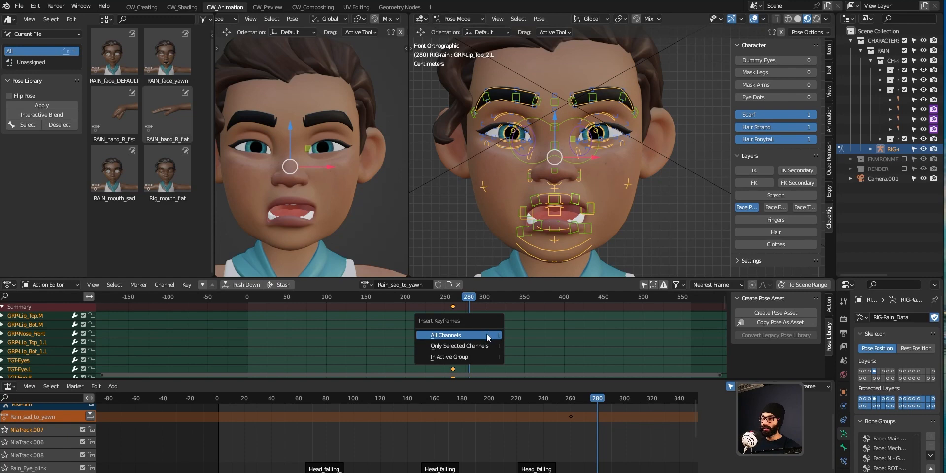
{"action": "left_click", "coordinate": [488, 337]}
{"action": "key", "text": "space"}
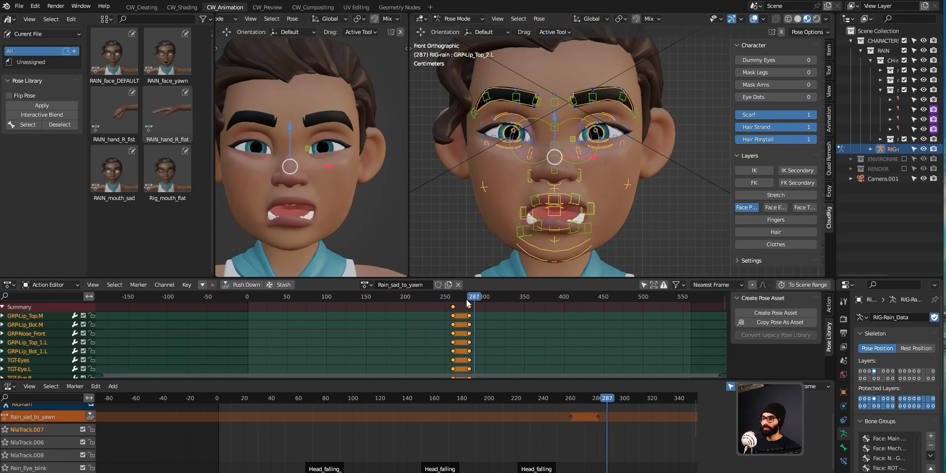
{"action": "key", "text": "space"}
{"action": "left_click_drag", "start_coordinate": [468, 302], "coordinate": [455, 304]}
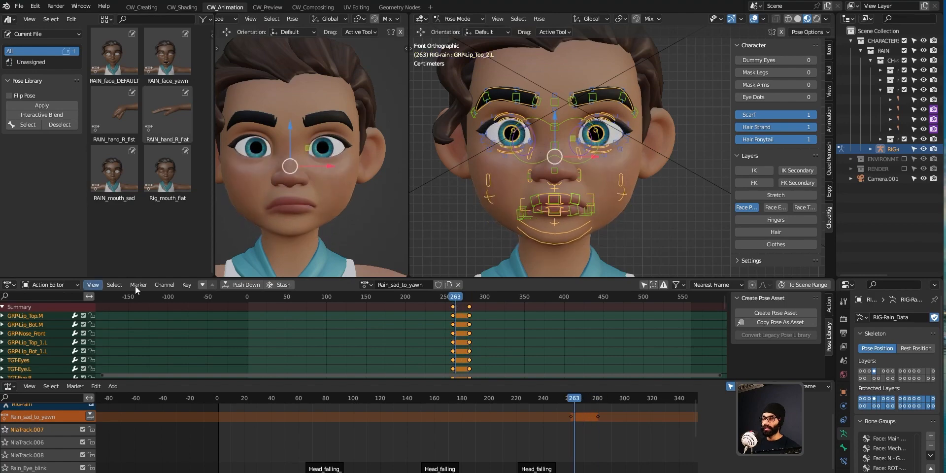
Step: Push the sad-to-yawn action down into an NLA strip and play it back from frame 222
{"action": "left_click", "coordinate": [246, 285]}
{"action": "left_click_drag", "start_coordinate": [575, 400], "coordinate": [520, 404]}
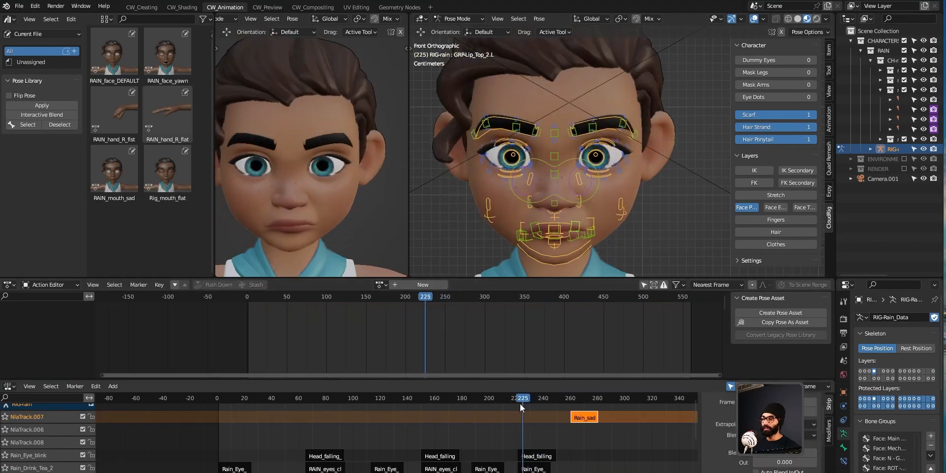
{"action": "key", "text": "space"}
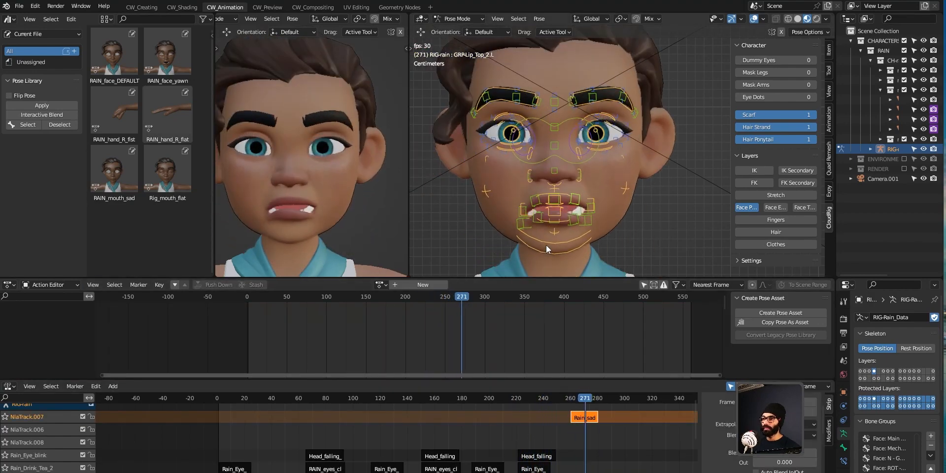
{"action": "key", "text": "space"}
{"action": "left_click_drag", "start_coordinate": [576, 398], "coordinate": [581, 458]}
{"action": "key", "text": "space"}
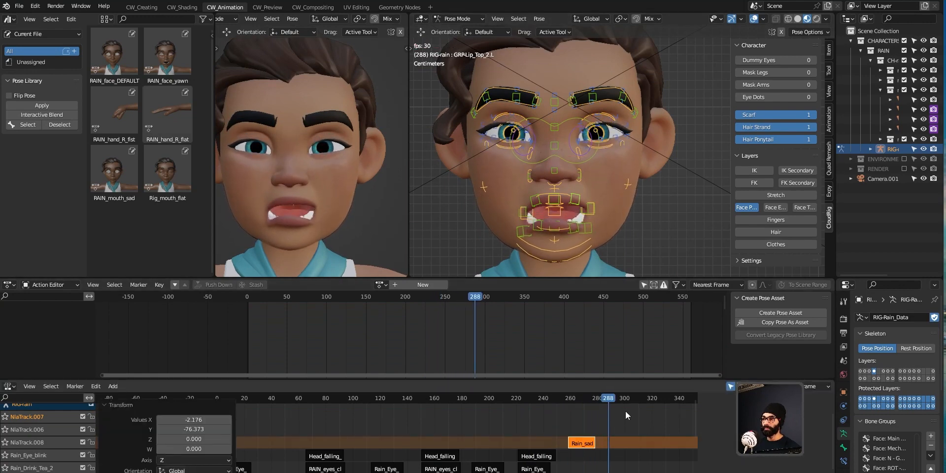
{"action": "key", "text": "space"}
{"action": "middle_click_drag", "start_coordinate": [682, 203], "coordinate": [639, 184]}
{"action": "left_click", "coordinate": [646, 209]}
{"action": "mouse_move", "coordinate": [586, 400]}
{"action": "left_mouse_down"}
{"action": "mouse_move", "coordinate": [547, 402]}
{"action": "mouse_move", "coordinate": [582, 407]}
{"action": "left_mouse_up"}
Step: Toggle tweak mode on the Rain_sad strip in NlaTrack.008, then replay the layered animation up to frame 298
{"action": "key", "text": "Tab"}
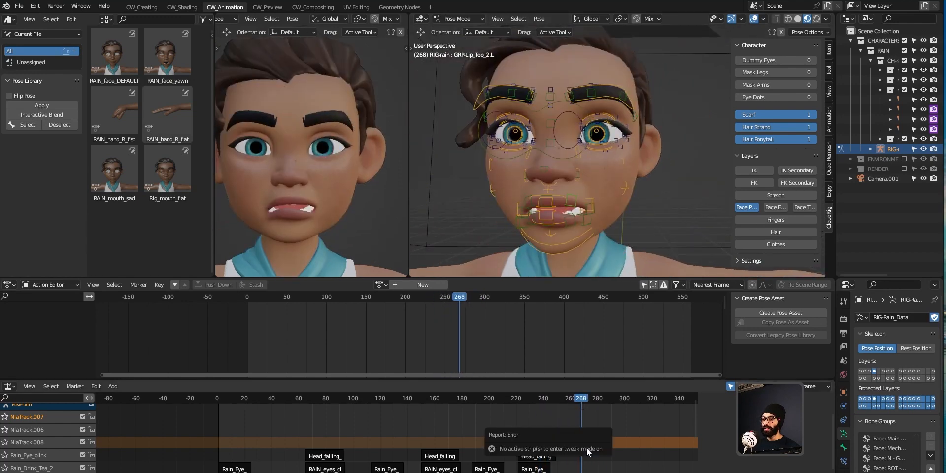
{"action": "left_click", "coordinate": [579, 443]}
{"action": "key", "text": "Tab"}
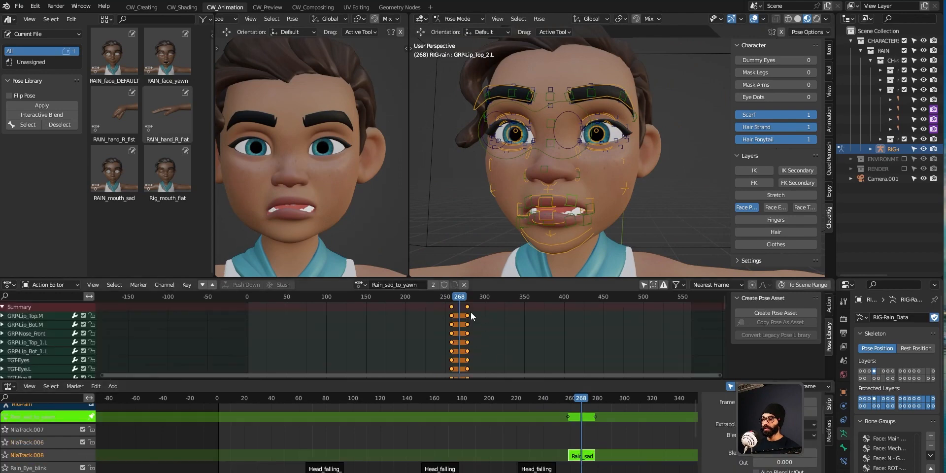
{"action": "key", "text": "Tab"}
{"action": "left_click_drag", "start_coordinate": [579, 407], "coordinate": [530, 401]}
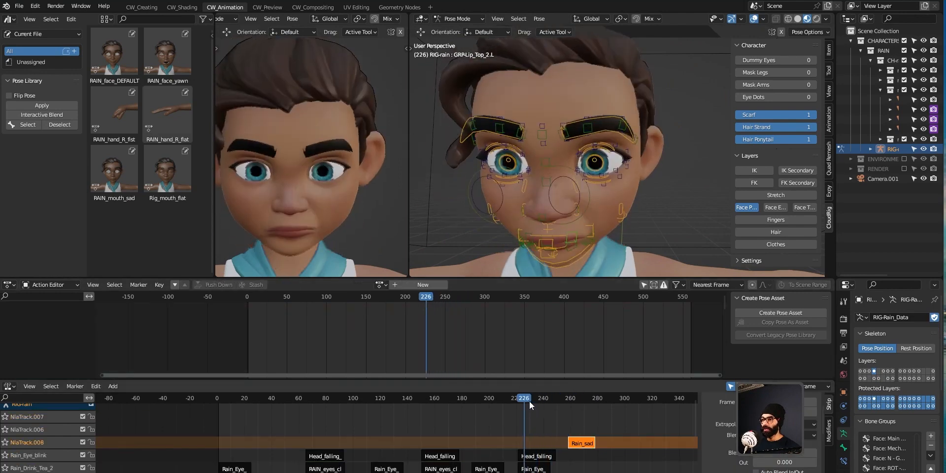
{"action": "key", "text": "space"}
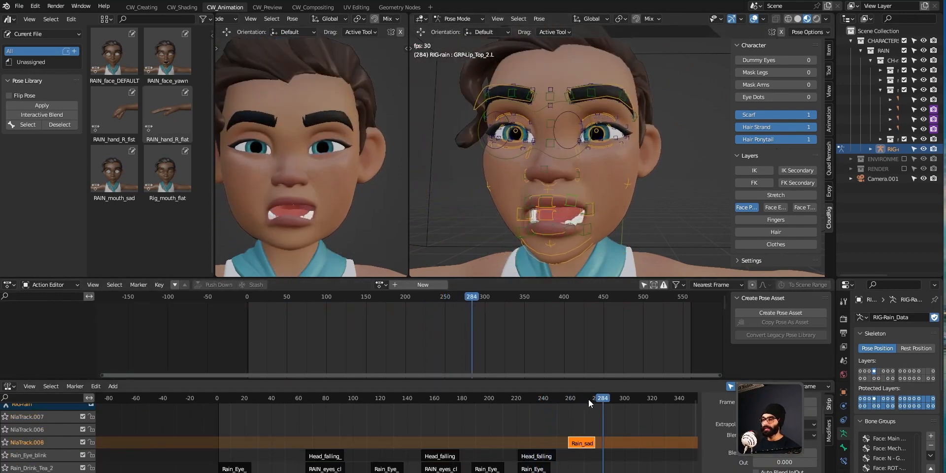
{"action": "key", "text": "space"}
{"action": "left_click_drag", "start_coordinate": [609, 400], "coordinate": [611, 400]}
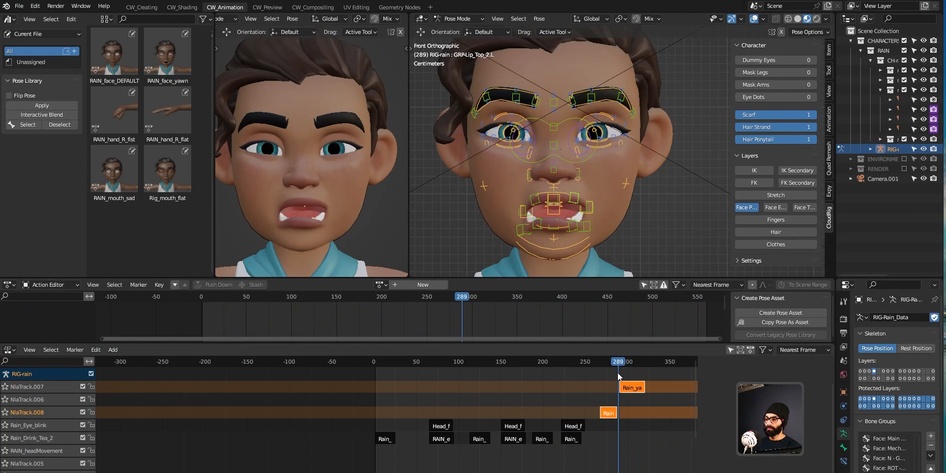
{"action": "left_click_drag", "start_coordinate": [617, 373], "coordinate": [627, 374]}
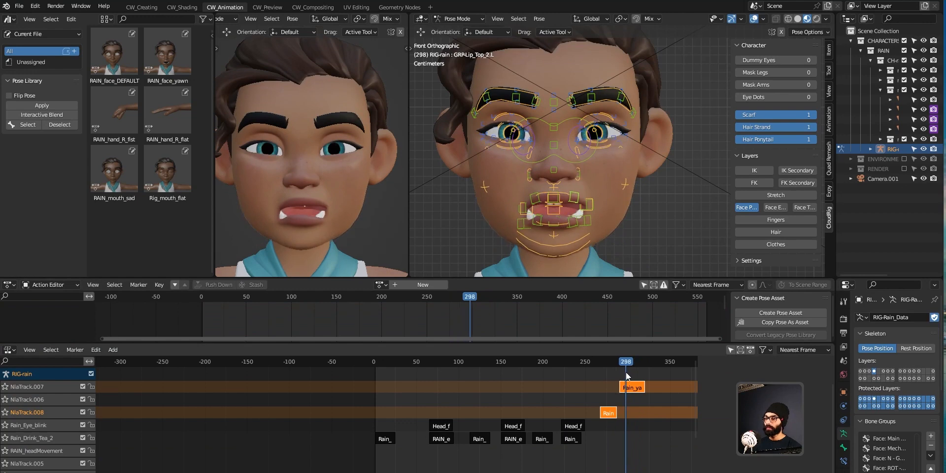
Step: Set the yawn strip's Extrapolation to Nothing in the strip sidebar
{"action": "left_click", "coordinate": [632, 388]}
{"action": "key", "text": "n"}
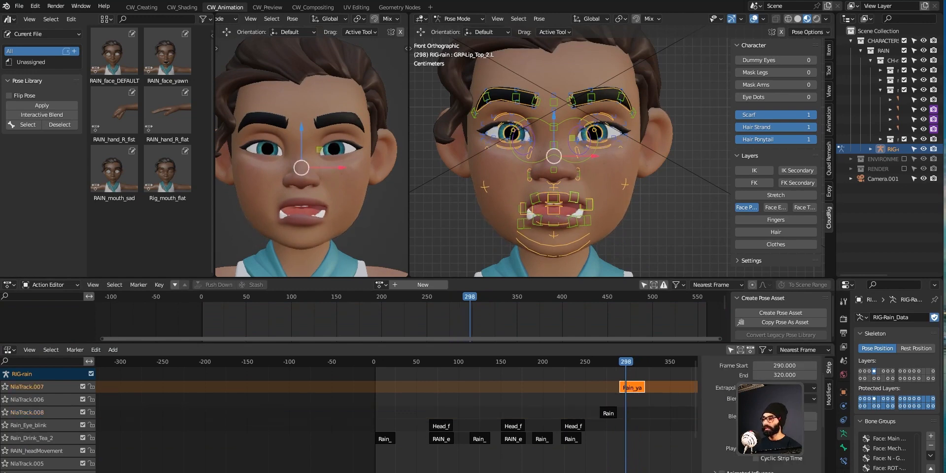
{"action": "left_click", "coordinate": [785, 389]}
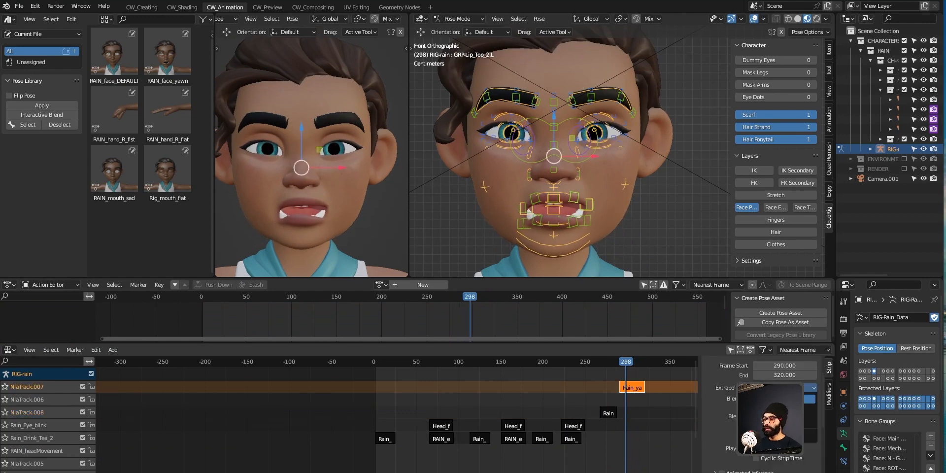
{"action": "left_click", "coordinate": [783, 399]}
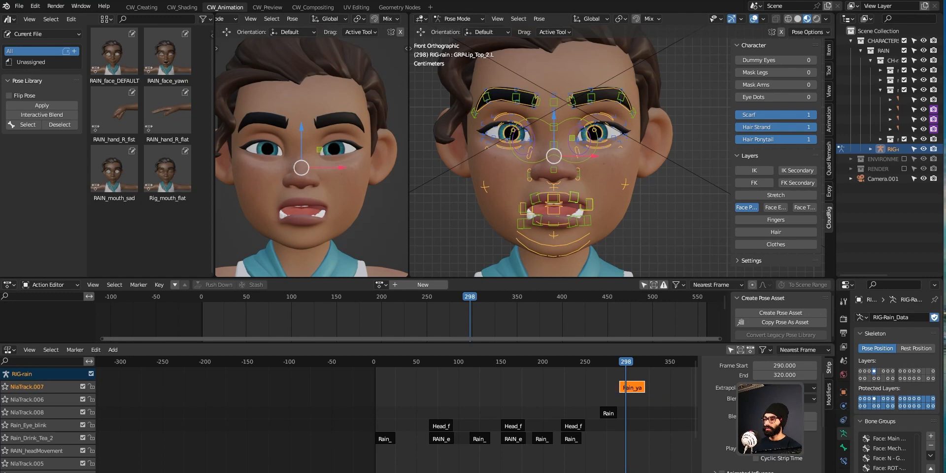
{"action": "left_click_drag", "start_coordinate": [617, 360], "coordinate": [612, 378]}
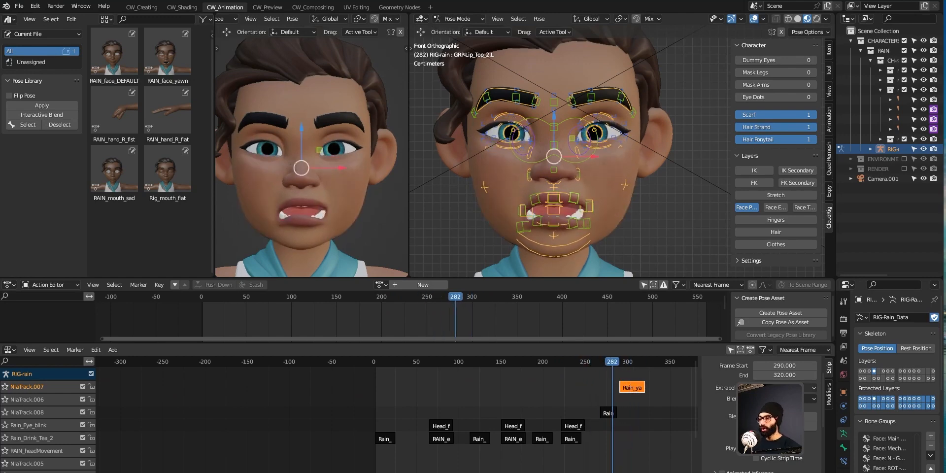
{"action": "left_click", "coordinate": [785, 389]}
{"action": "left_click", "coordinate": [784, 417]}
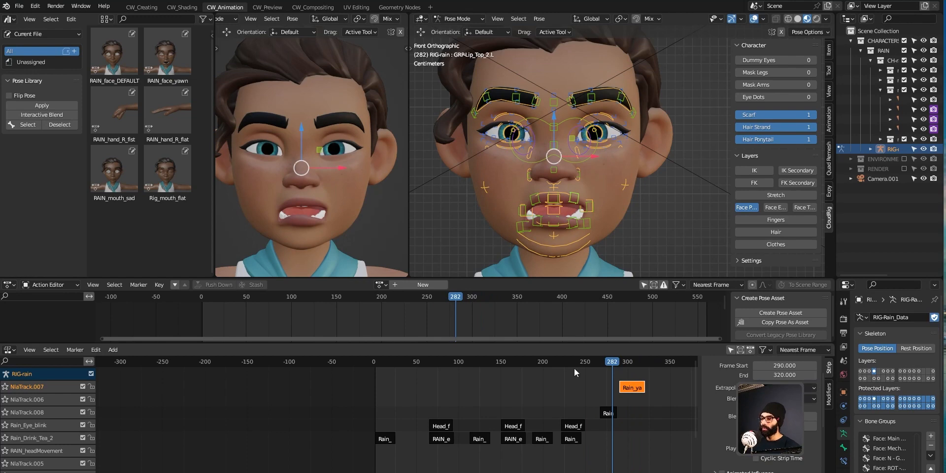
Step: Replay the animation from frame 0 to check the yawn strip no longer holds
{"action": "left_click_drag", "start_coordinate": [575, 368], "coordinate": [367, 362]}
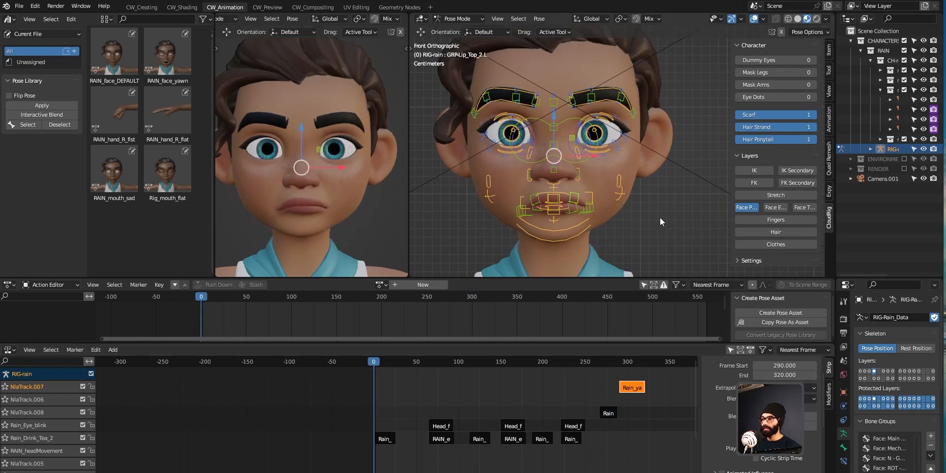
{"action": "key", "text": "ctrl+space"}
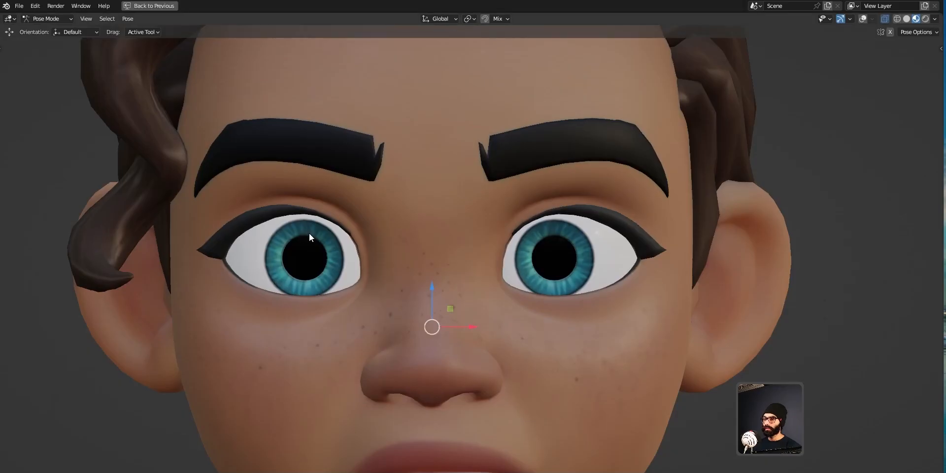
{"action": "key", "text": "ctrl+space"}
{"action": "key", "text": "space"}
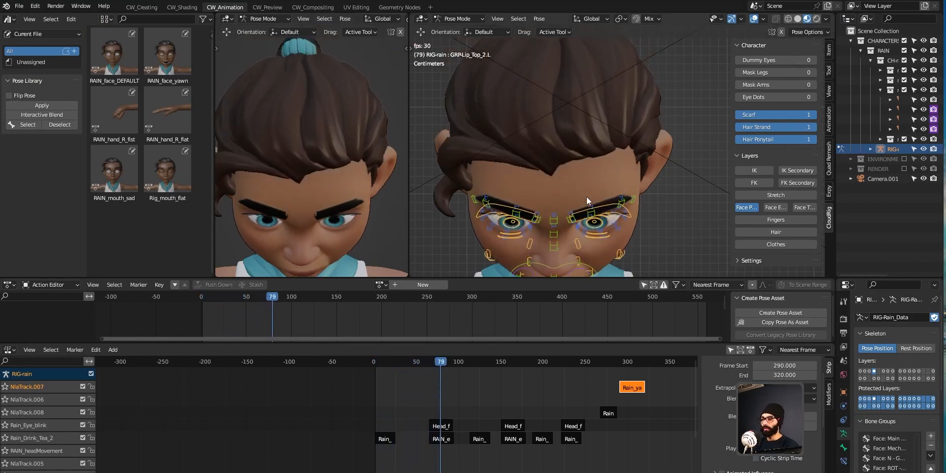
{"action": "key", "text": "space"}
{"action": "left_click_drag", "start_coordinate": [419, 362], "coordinate": [366, 364]}
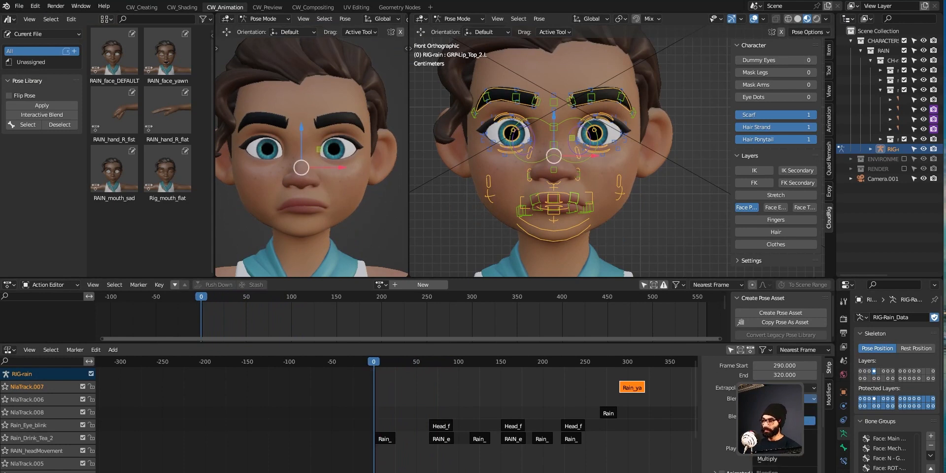
{"action": "key", "text": "space"}
{"action": "key", "text": "space"}
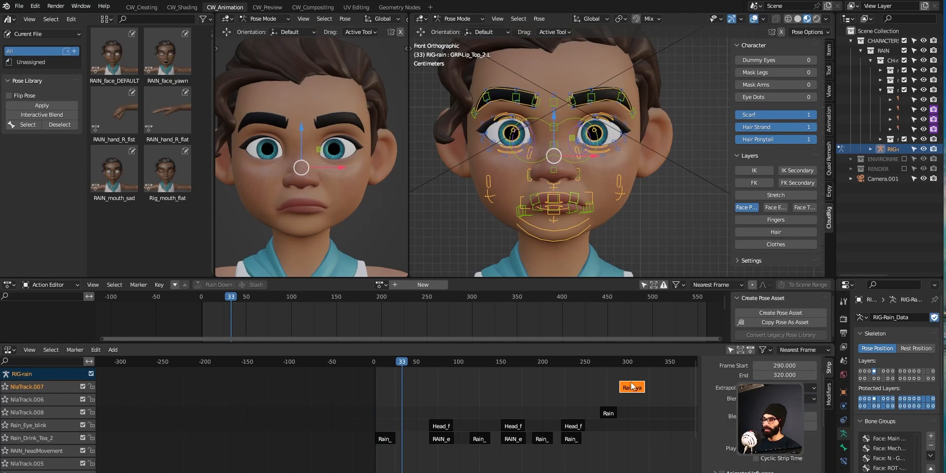
Step: Move the yawn strip down onto NlaTrack.008
{"action": "left_click_drag", "start_coordinate": [633, 388], "coordinate": [636, 419]}
{"action": "key", "text": "space"}
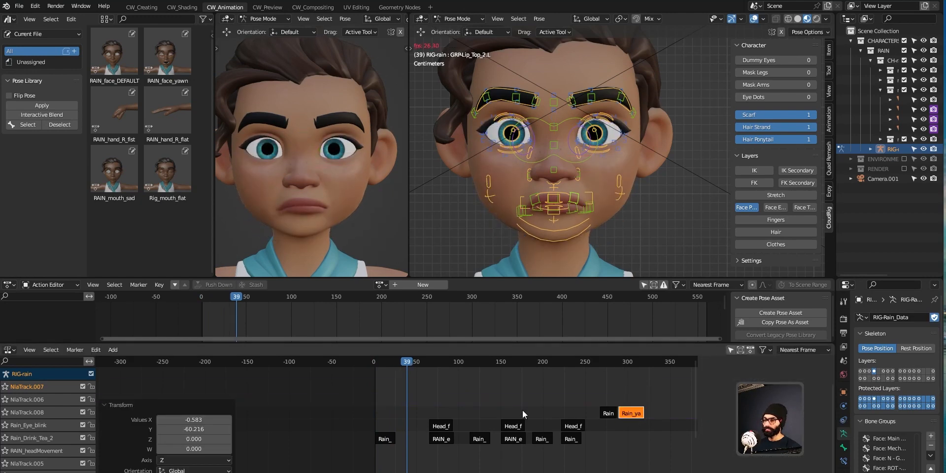
{"action": "left_click_drag", "start_coordinate": [633, 415], "coordinate": [641, 415]}
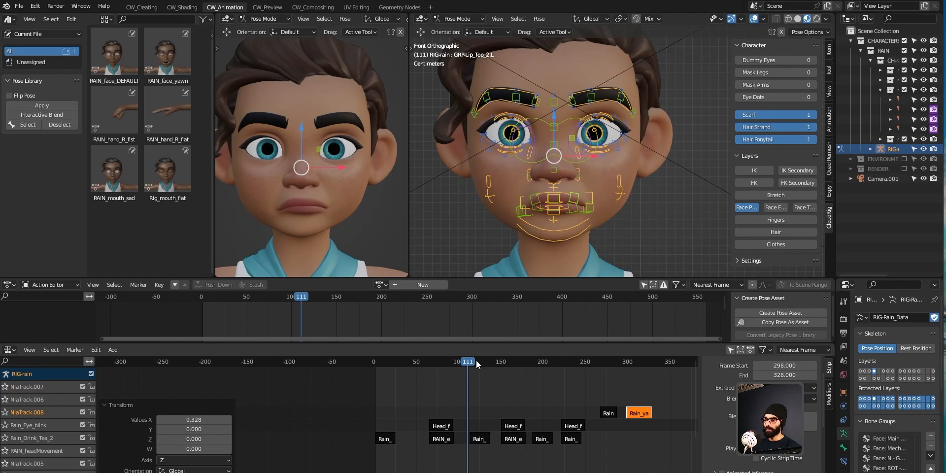
{"action": "left_click_drag", "start_coordinate": [477, 361], "coordinate": [608, 409]}
Step: Move the small Rain strip down onto the Rain_Eye_blink track and check it near frame 267
{"action": "left_click", "coordinate": [609, 411]}
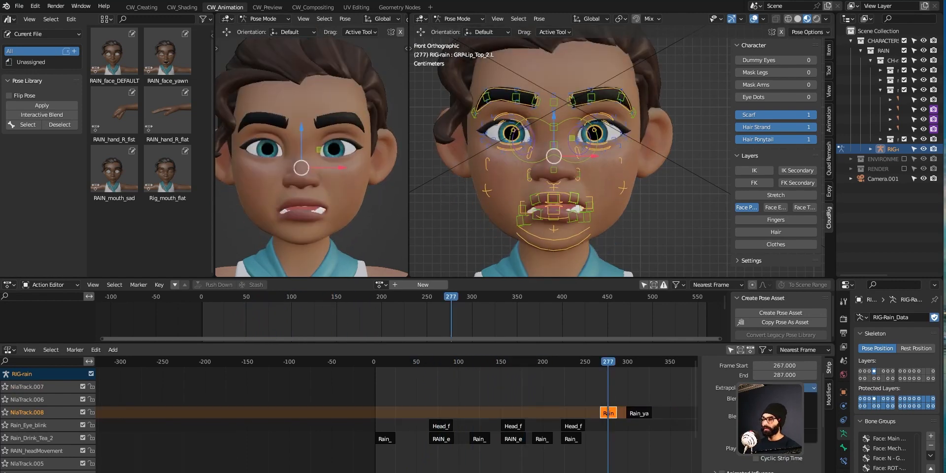
{"action": "left_click_drag", "start_coordinate": [609, 363], "coordinate": [543, 385]}
{"action": "left_click_drag", "start_coordinate": [608, 416], "coordinate": [608, 433]}
{"action": "left_click_drag", "start_coordinate": [493, 363], "coordinate": [360, 374]}
{"action": "key", "text": "space"}
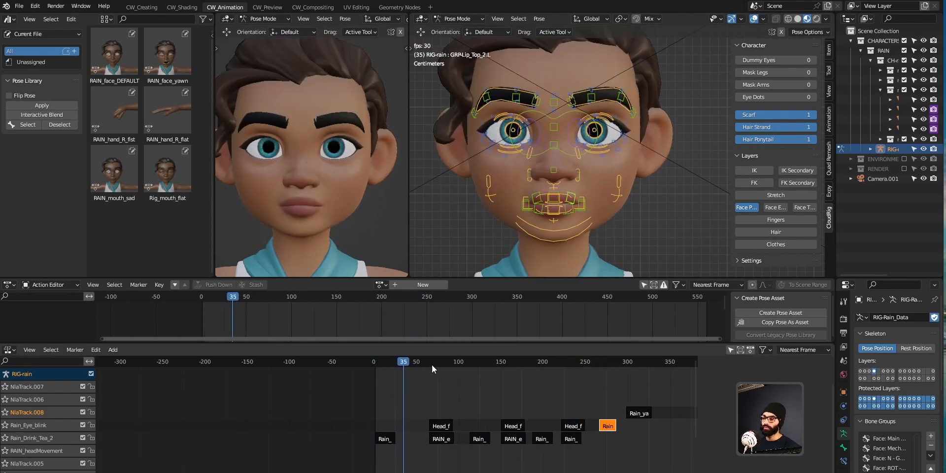
{"action": "left_click_drag", "start_coordinate": [429, 365], "coordinate": [602, 362]}
{"action": "key", "text": "space"}
{"action": "key", "text": "Left"}
{"action": "key", "text": "Left"}
{"action": "key", "text": "Left"}
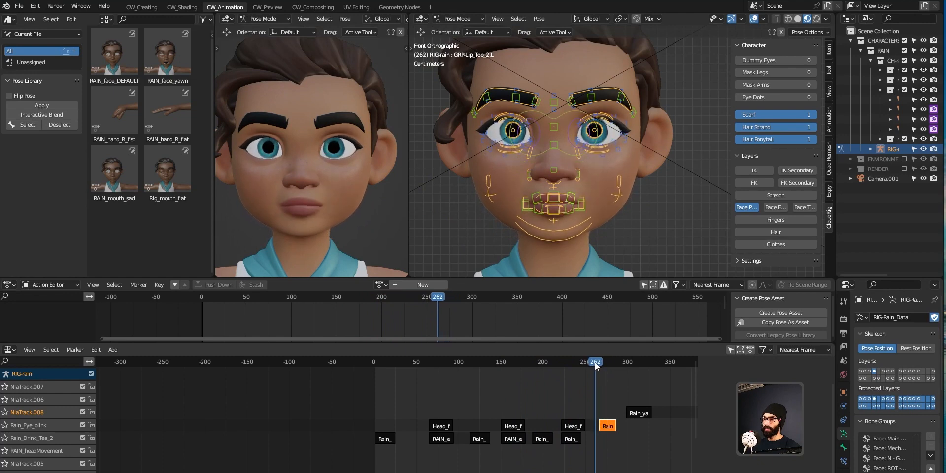
{"action": "scroll", "coordinate": [602, 398], "scroll_direction": "up", "scroll_amount": 5}
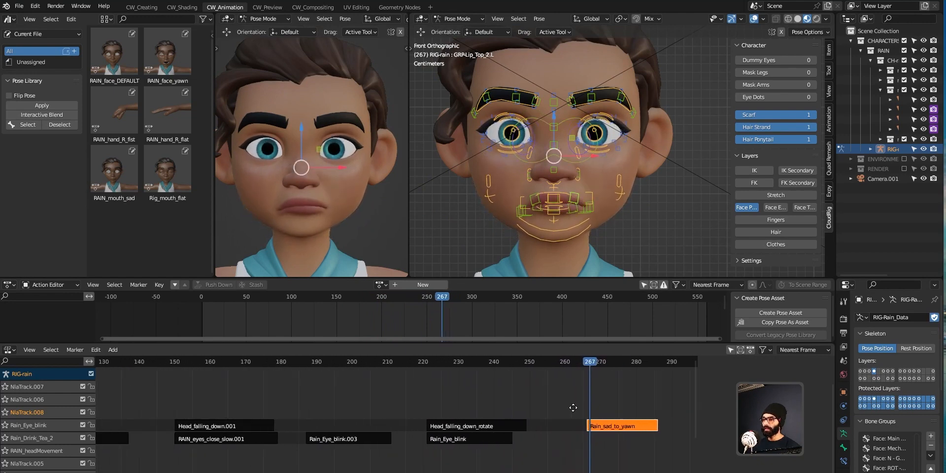
Step: Shift the Rain_sad_to_yawn strip 5 frames earlier to start at 260 and add a blend-in ramp
{"action": "left_click_drag", "start_coordinate": [605, 427], "coordinate": [587, 428]}
{"action": "scroll", "coordinate": [745, 461], "scroll_direction": "down", "scroll_amount": 4}
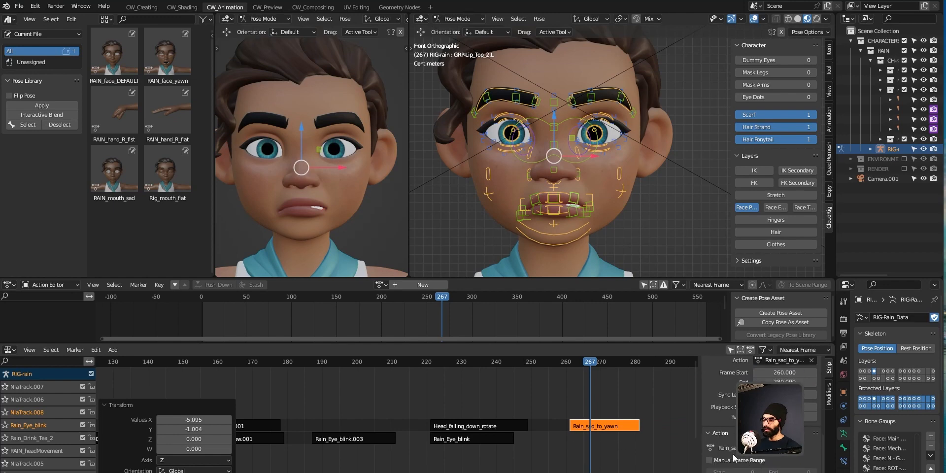
{"action": "scroll", "coordinate": [742, 466], "scroll_direction": "up", "scroll_amount": 2}
{"action": "scroll", "coordinate": [723, 445], "scroll_direction": "up", "scroll_amount": 6}
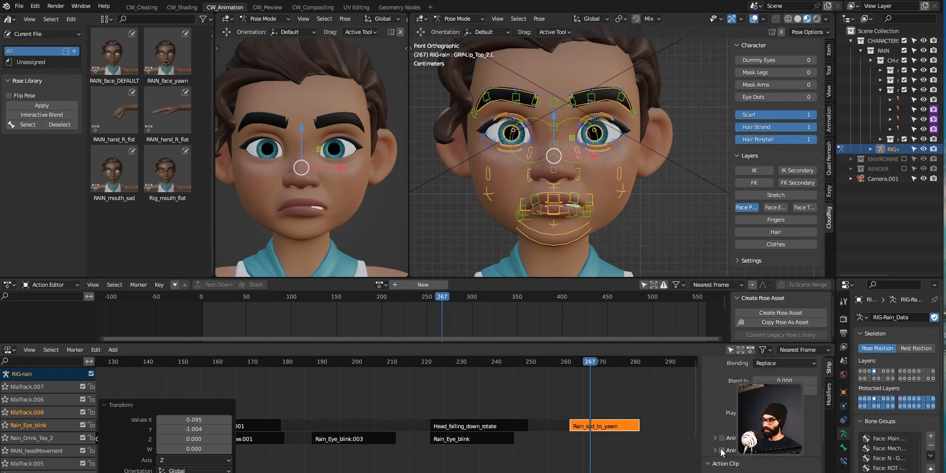
{"action": "left_click_drag", "start_coordinate": [781, 440], "coordinate": [804, 441]}
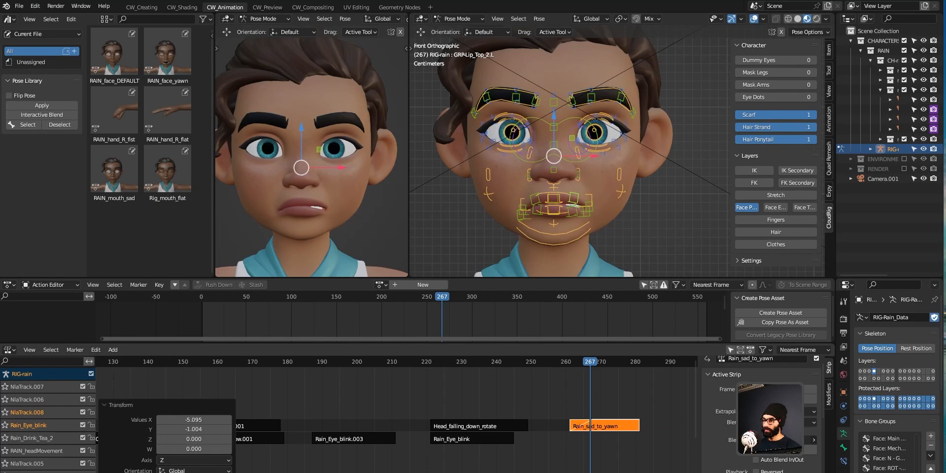
{"action": "left_click_drag", "start_coordinate": [576, 366], "coordinate": [526, 381]}
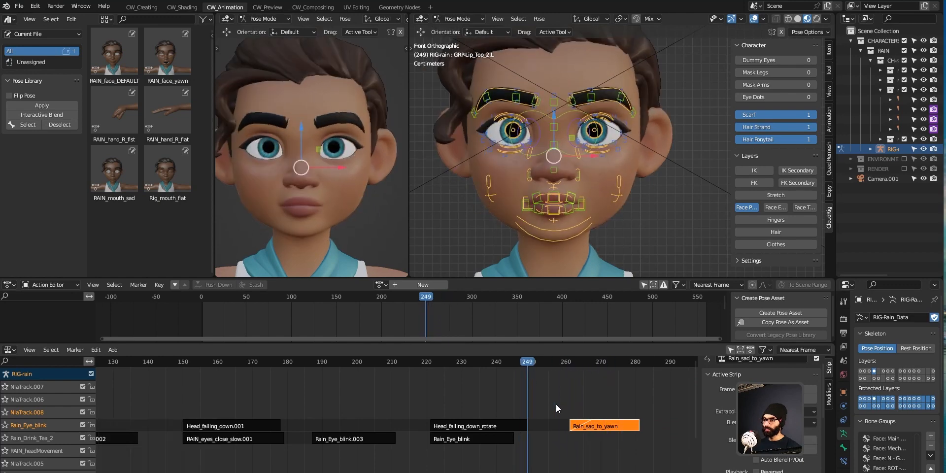
{"action": "scroll", "coordinate": [567, 405], "scroll_direction": "down", "scroll_amount": 10}
{"action": "key", "text": "space"}
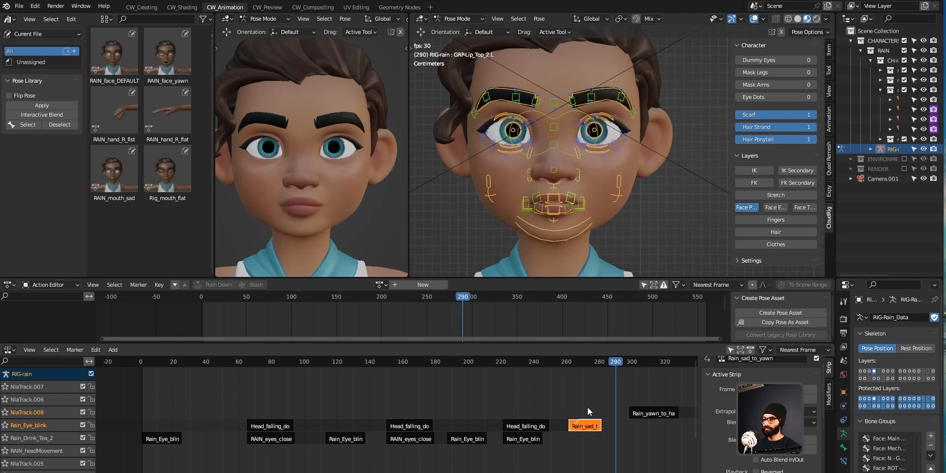
{"action": "mouse_move", "coordinate": [596, 371]}
{"action": "left_mouse_down"}
{"action": "mouse_move", "coordinate": [573, 369]}
{"action": "mouse_move", "coordinate": [580, 375]}
{"action": "left_mouse_up"}
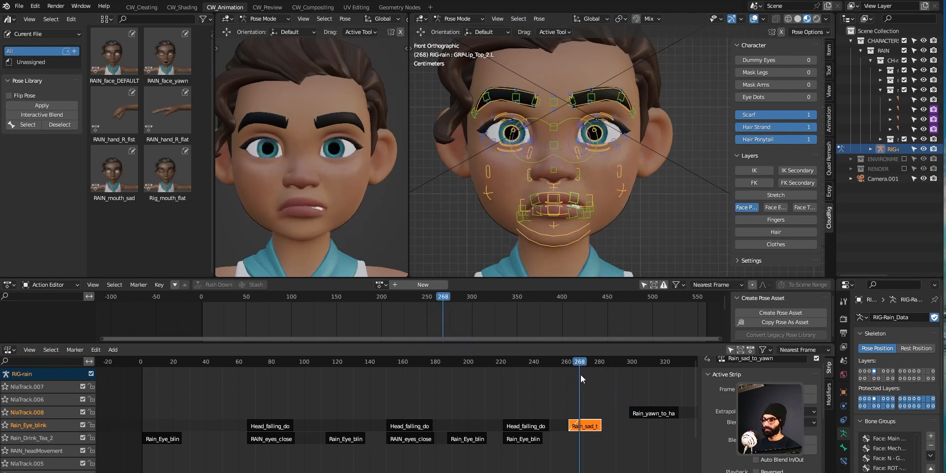
Step: Keep the strip's original length, play back to frame 340, and deselect all strips
{"action": "key", "text": "s"}
{"action": "right_click", "coordinate": [608, 427]}
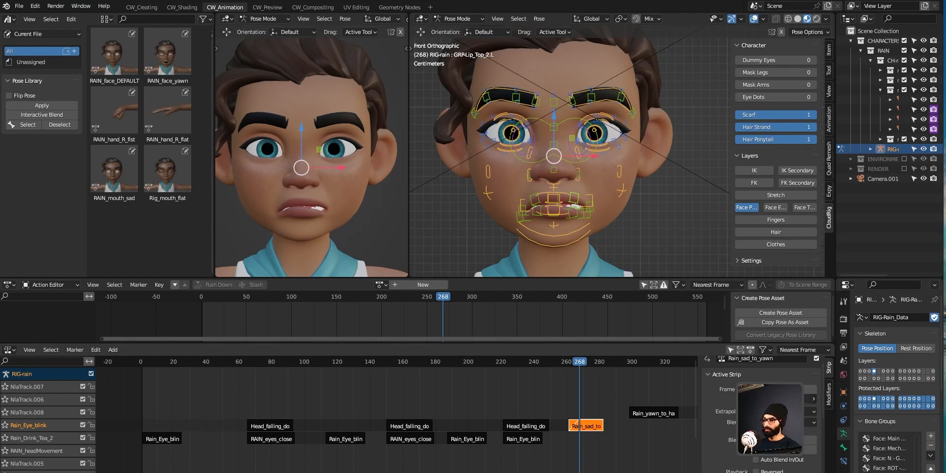
{"action": "key", "text": "space"}
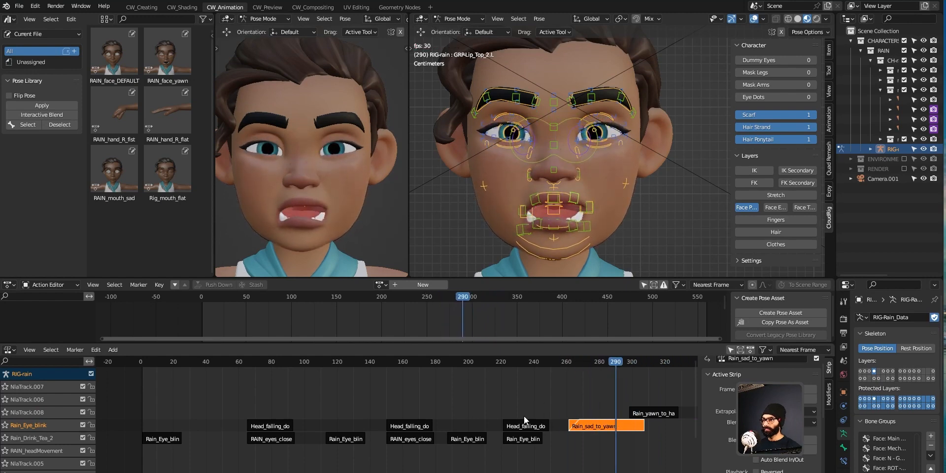
{"action": "scroll", "coordinate": [525, 416], "scroll_direction": "down", "scroll_amount": 5}
{"action": "key", "text": "space"}
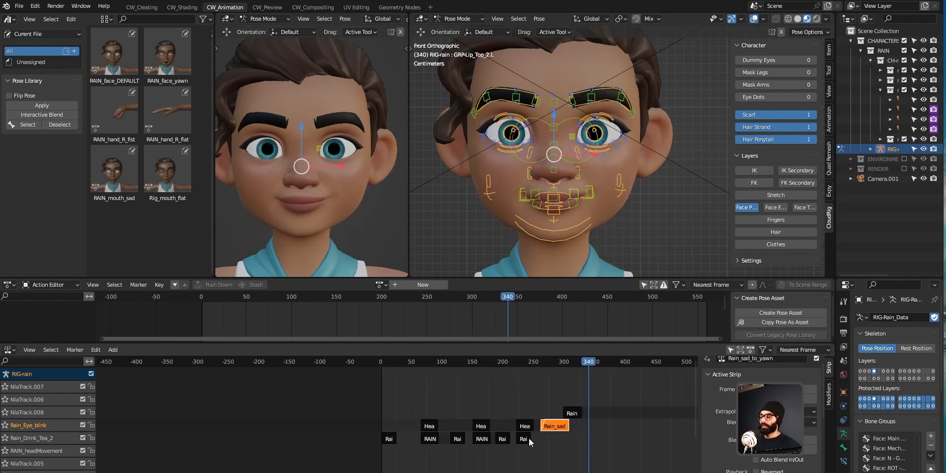
{"action": "scroll", "coordinate": [536, 421], "scroll_direction": "down", "scroll_amount": 2}
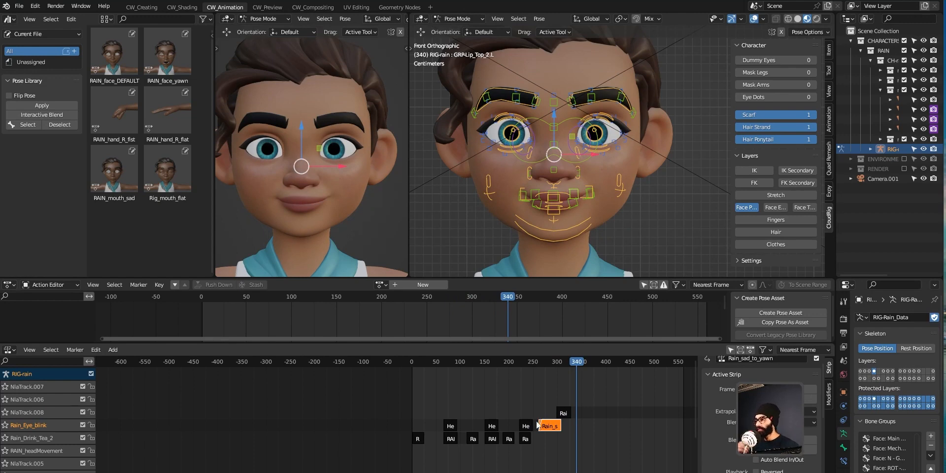
{"action": "left_click", "coordinate": [528, 388]}
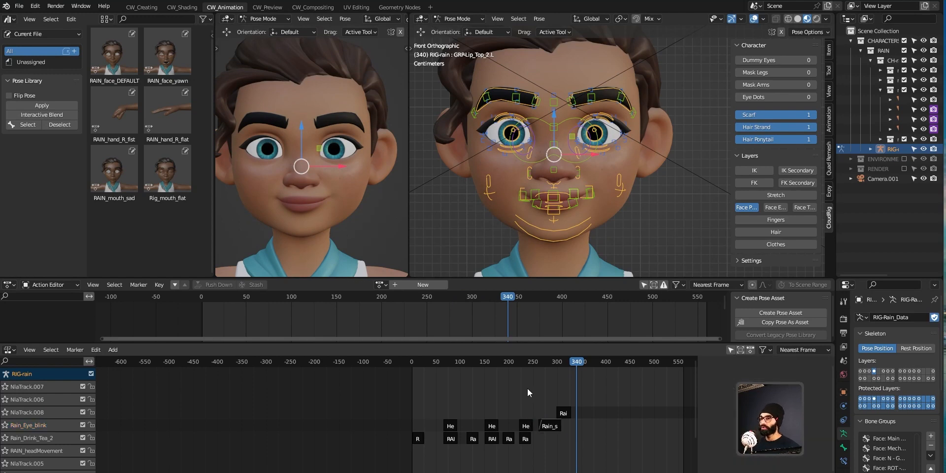